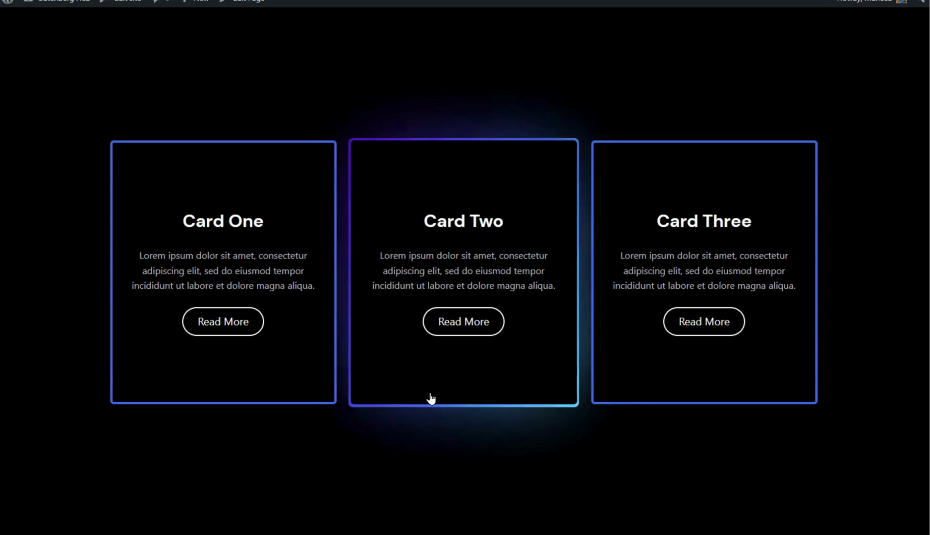
Leave the three-card preview and return to the page editor showing the empty black cover
click(469, 398)
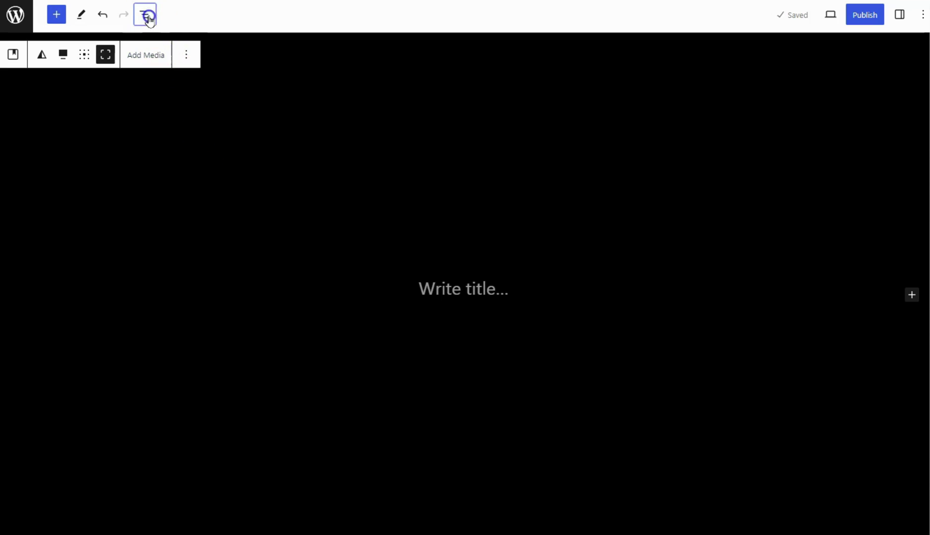
Insert a Columns block with /column in the black cover, set to wide width with one column
click(148, 20)
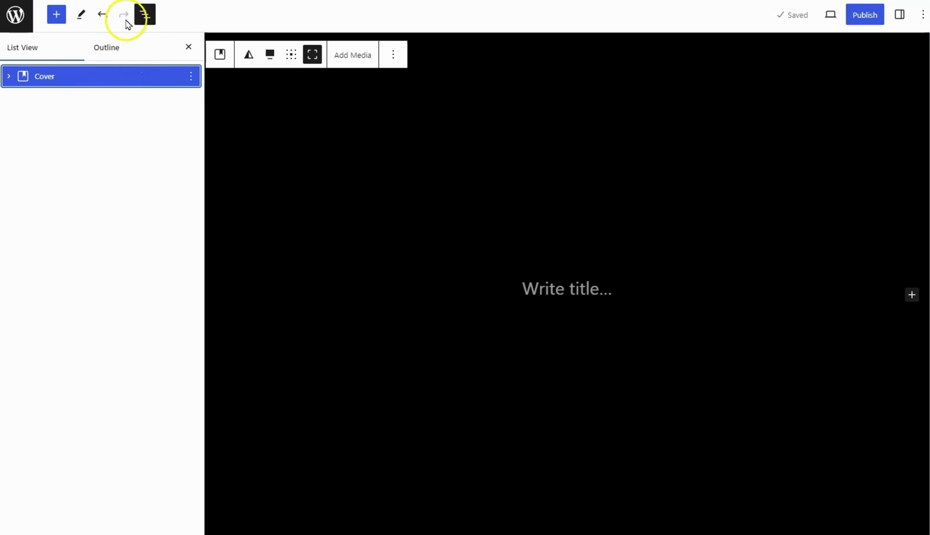
click(143, 19)
click(452, 296)
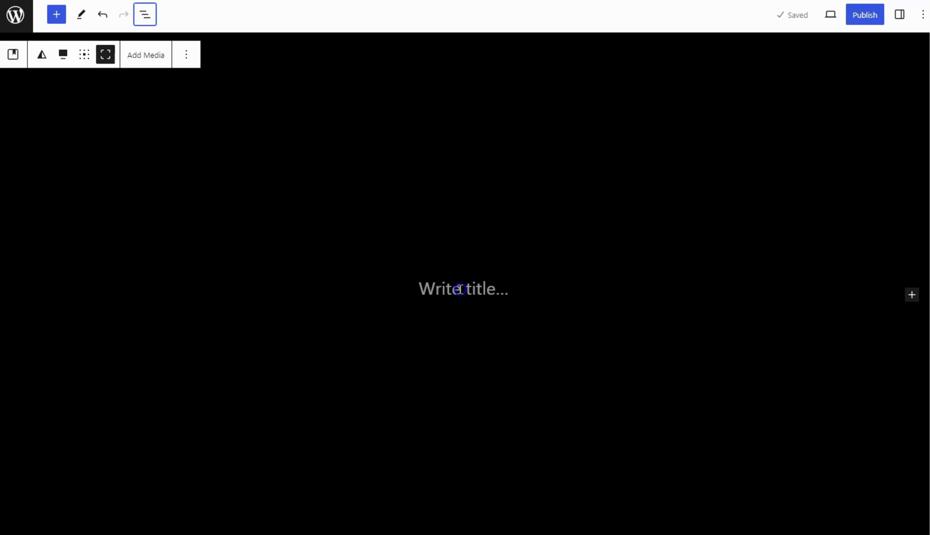
text(/)
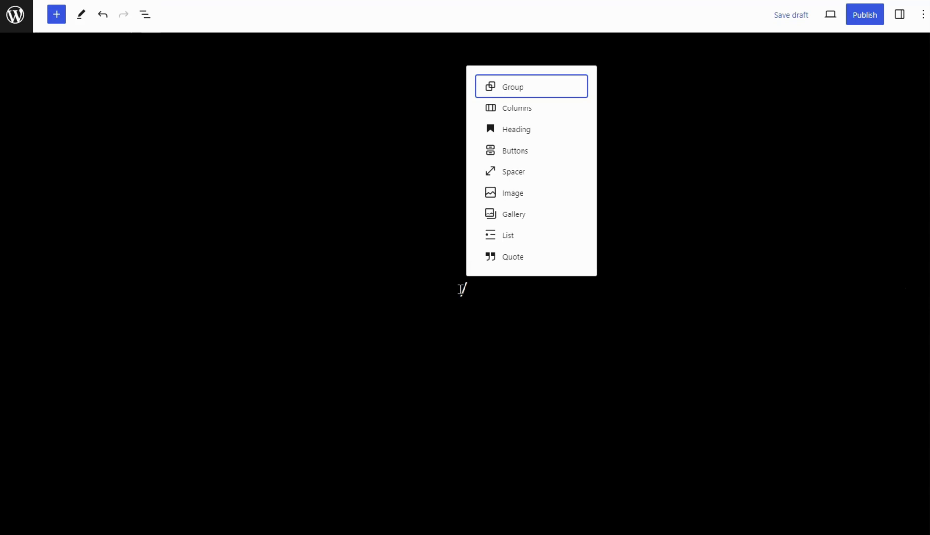
text(column)
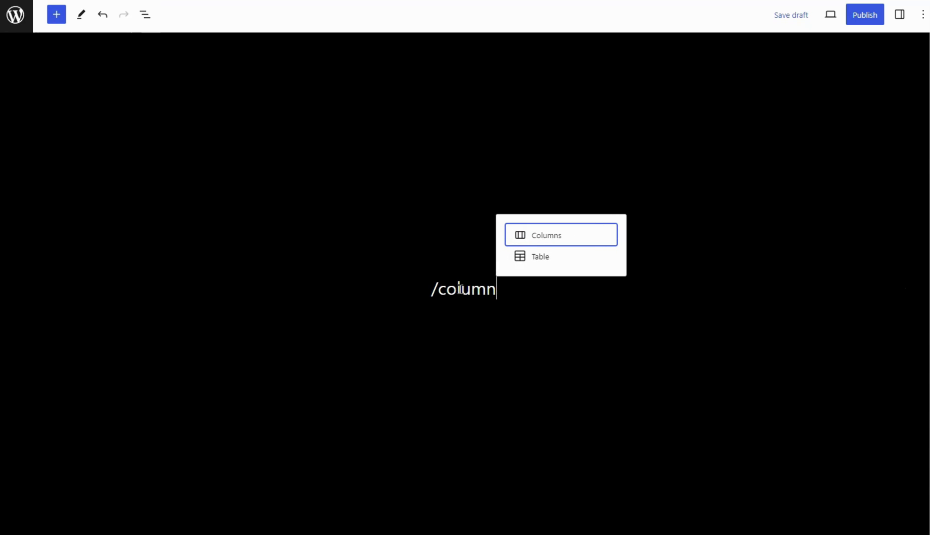
key(Return)
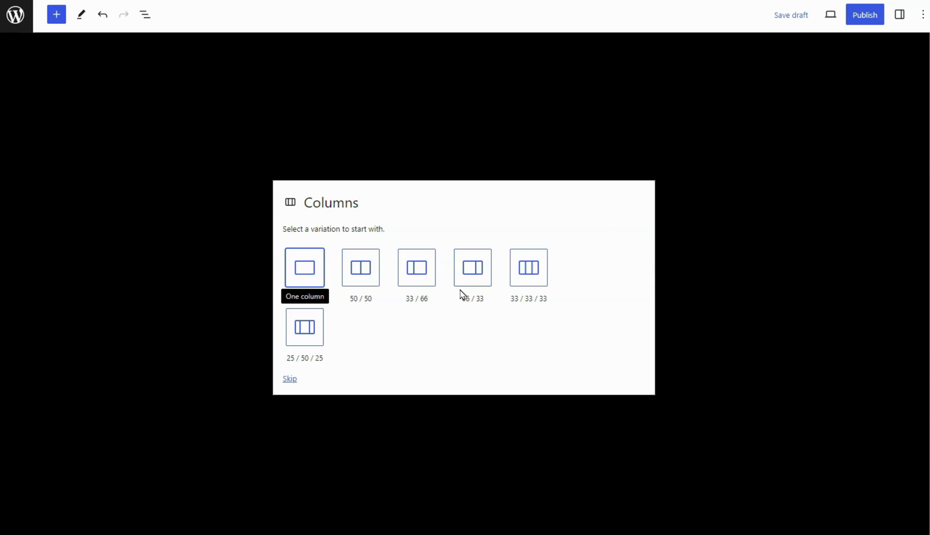
click(416, 353)
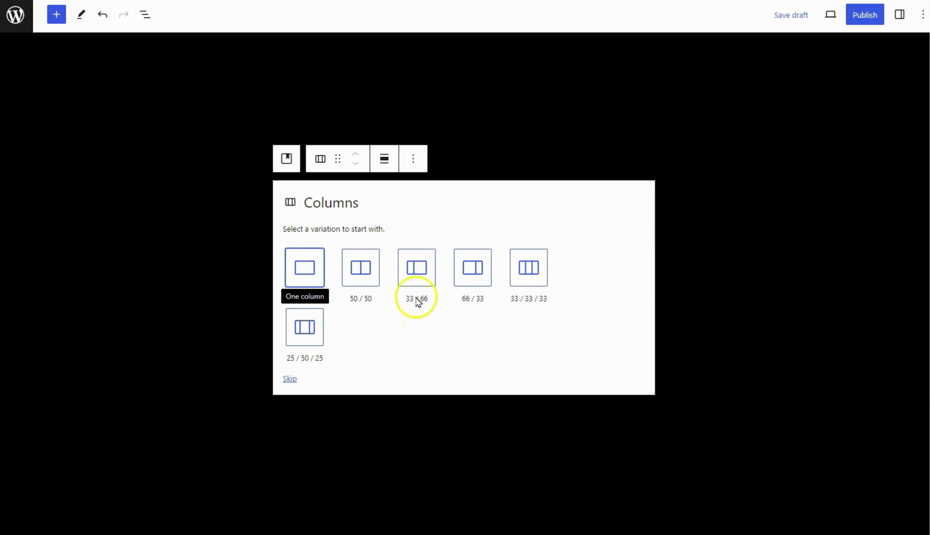
click(386, 163)
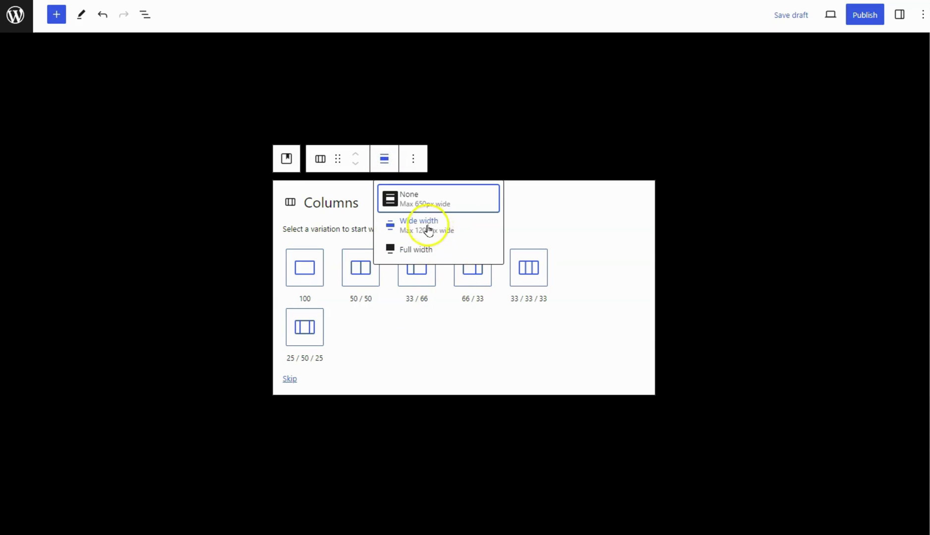
click(456, 229)
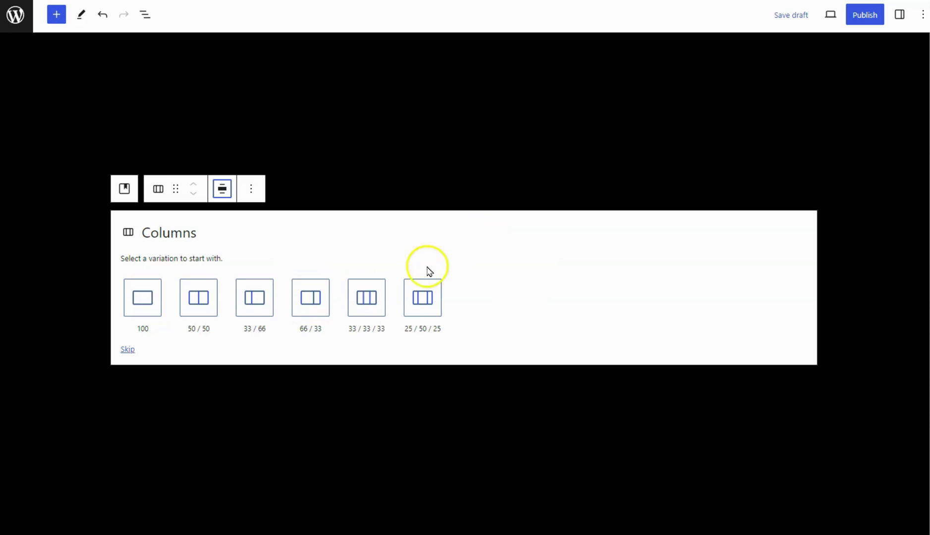
click(143, 300)
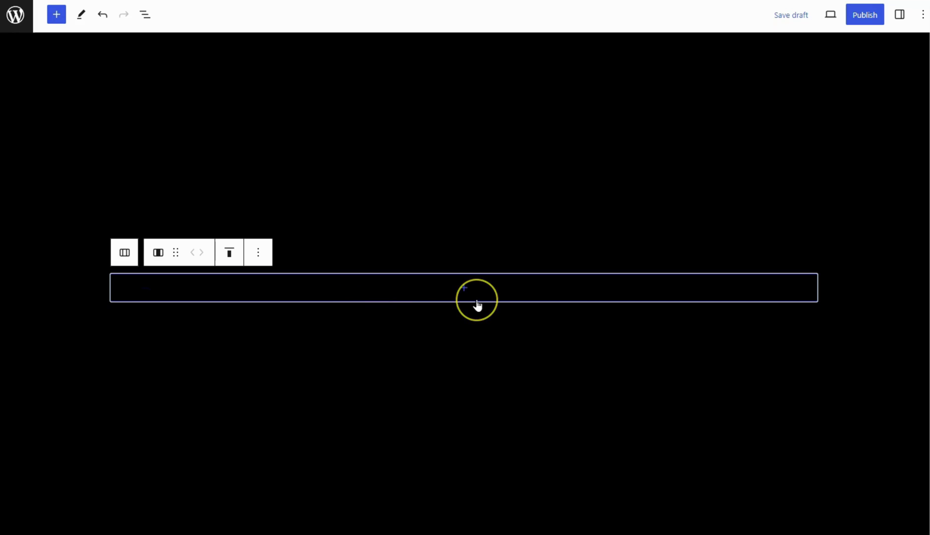
Add a centred H3 heading reading 'Card One' to the column and show its settings
click(460, 290)
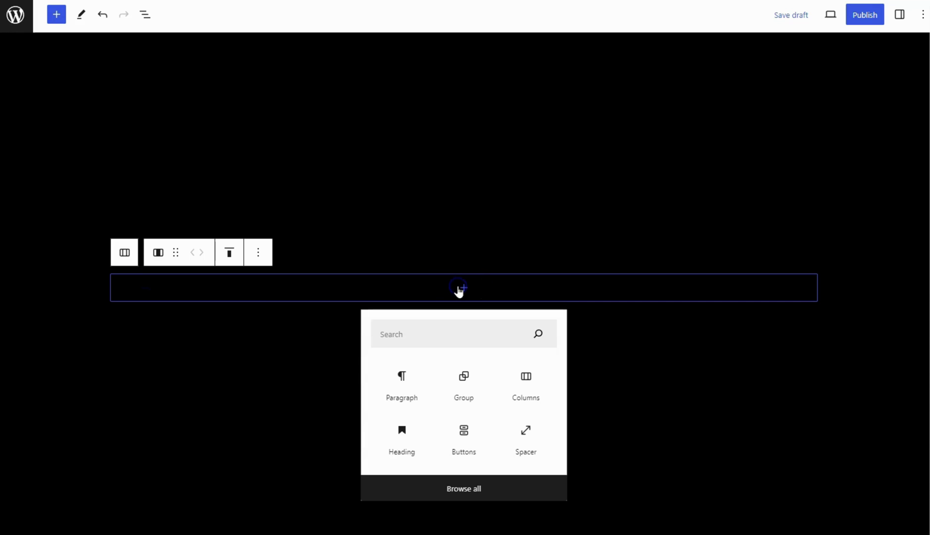
click(403, 438)
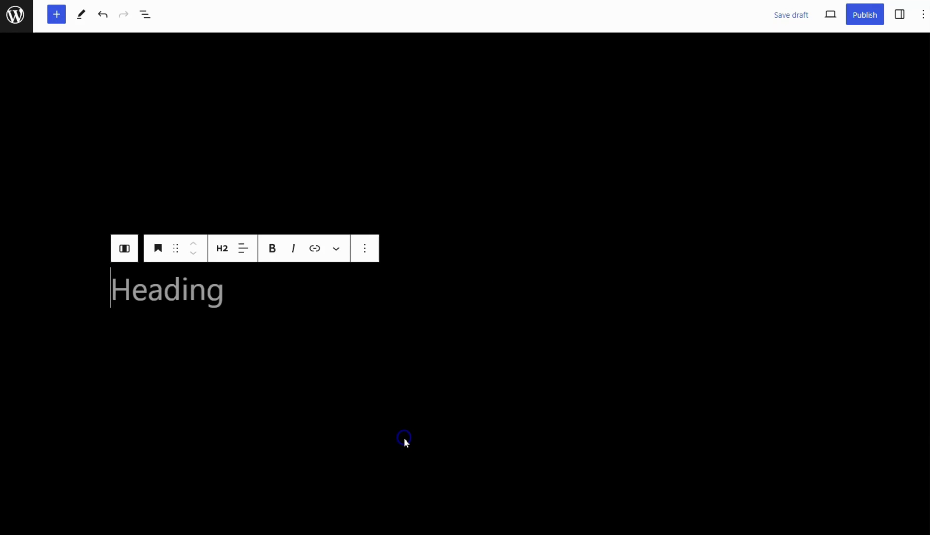
text(Card One)
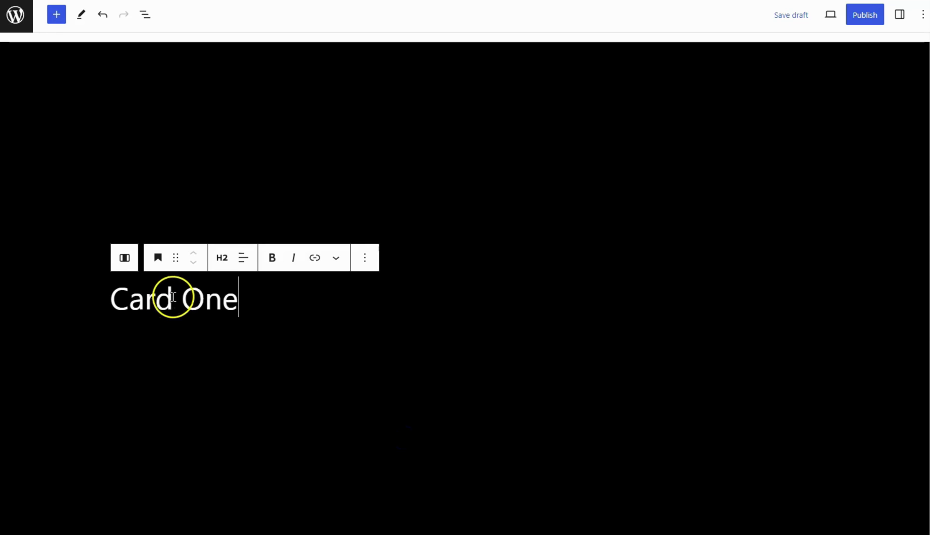
click(220, 258)
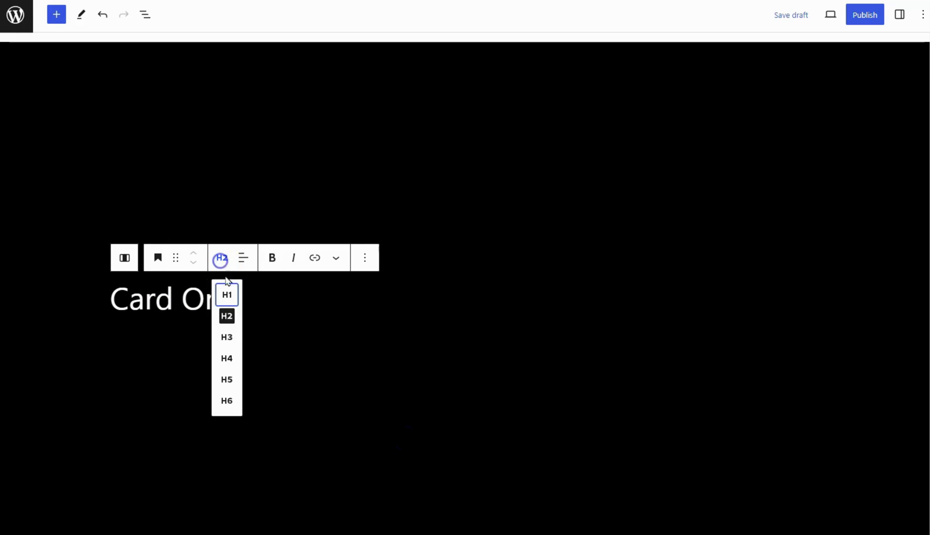
click(226, 342)
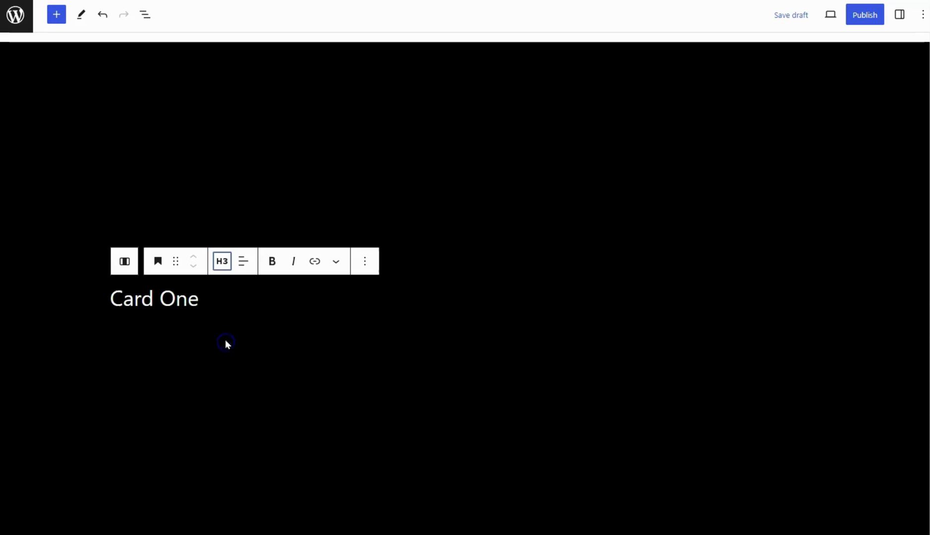
click(243, 261)
click(306, 323)
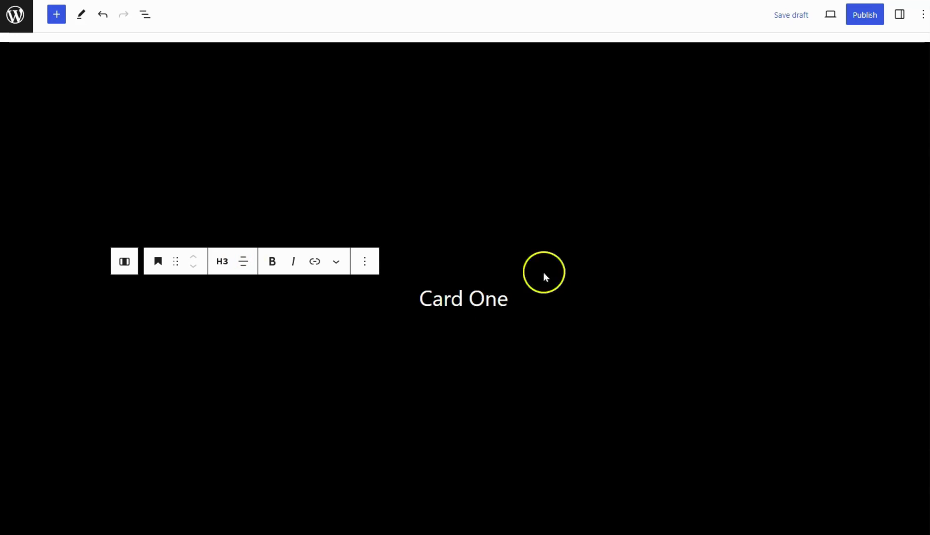
click(899, 14)
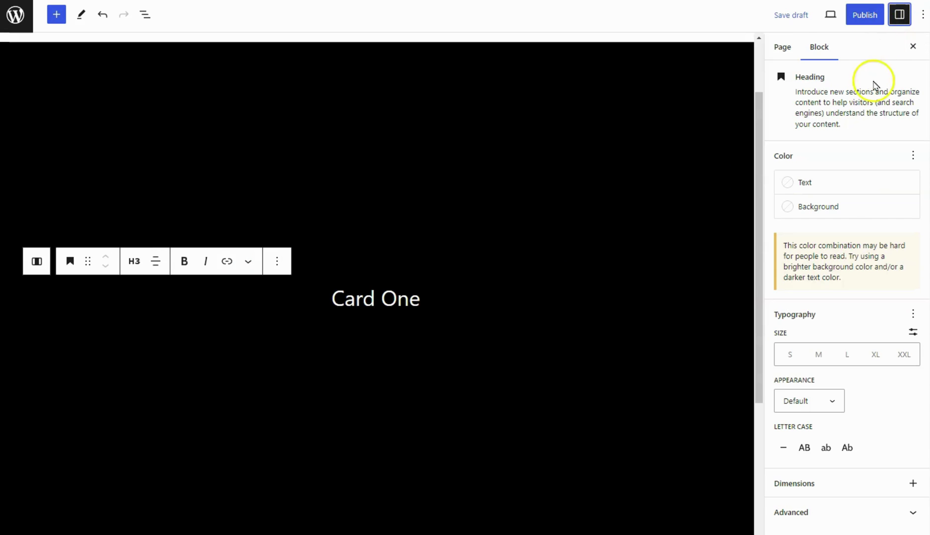
Set the Card One heading to the DM Sans font, Large size and Semi Bold weight
click(912, 316)
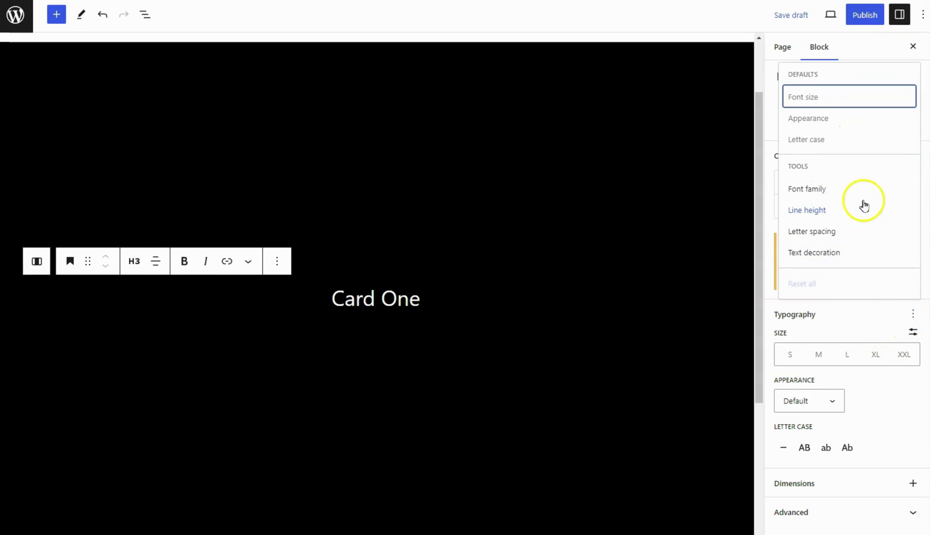
click(852, 191)
click(826, 356)
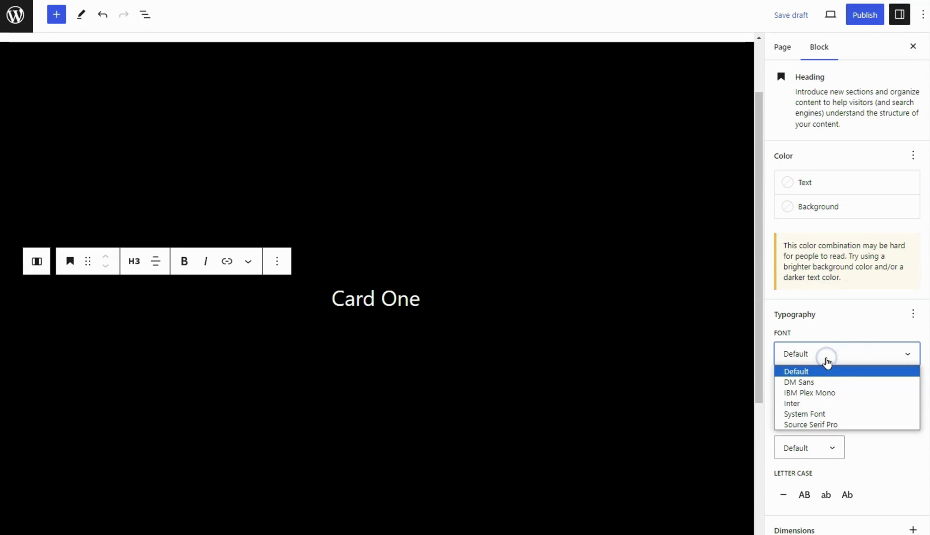
click(816, 382)
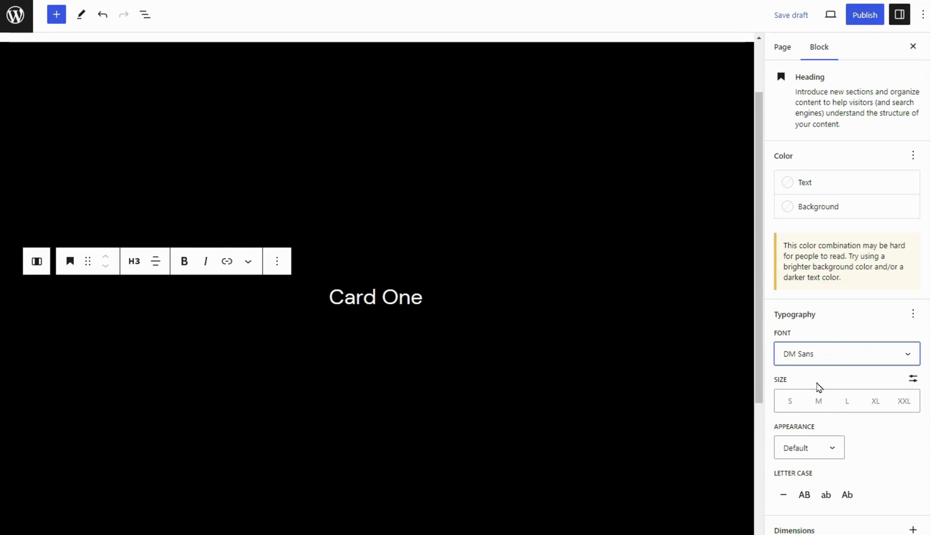
click(847, 403)
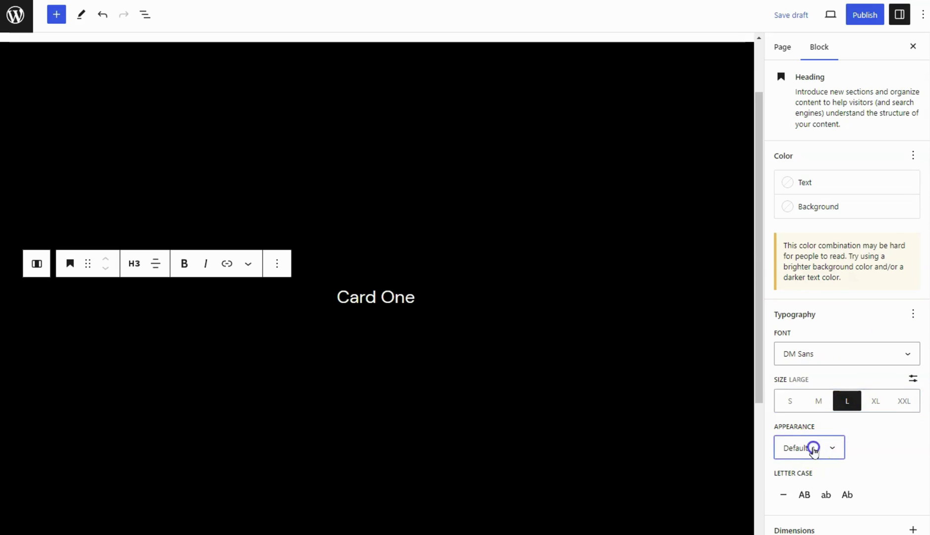
click(788, 447)
click(800, 497)
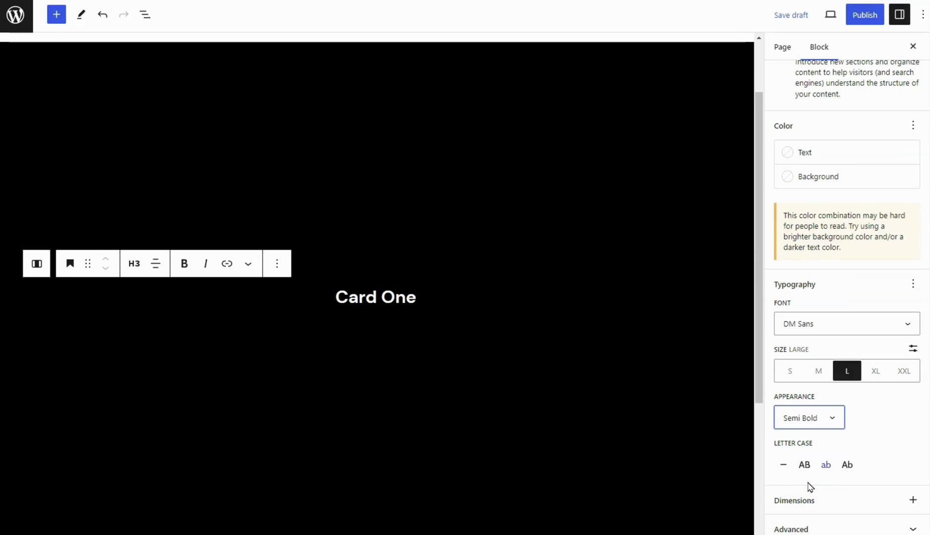
click(880, 409)
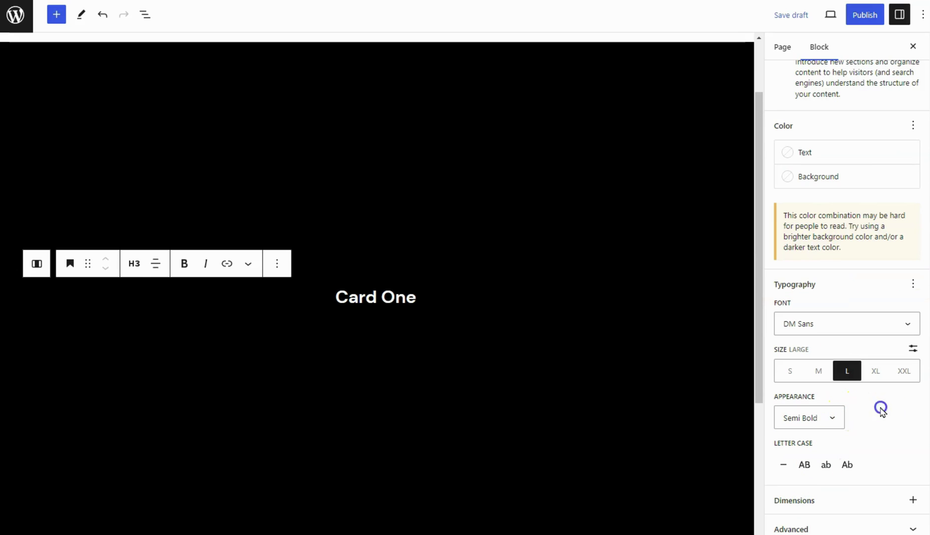
click(899, 14)
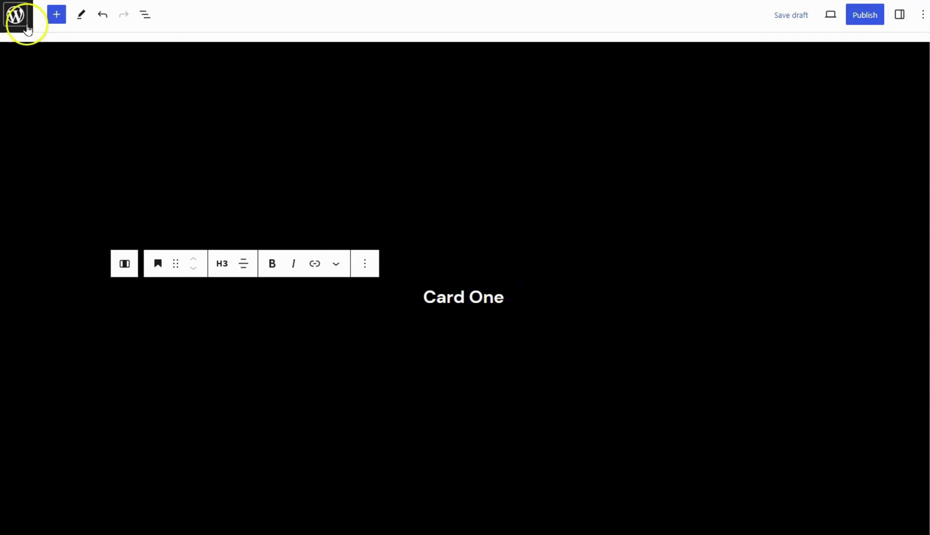
Add a paragraph below Card One containing the pasted Lorem ipsum sentence
click(57, 15)
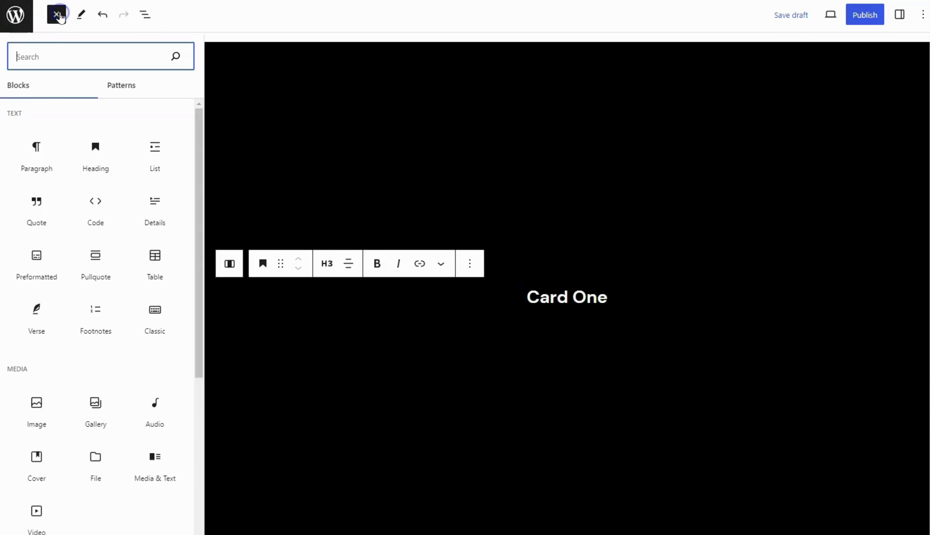
click(38, 156)
click(57, 15)
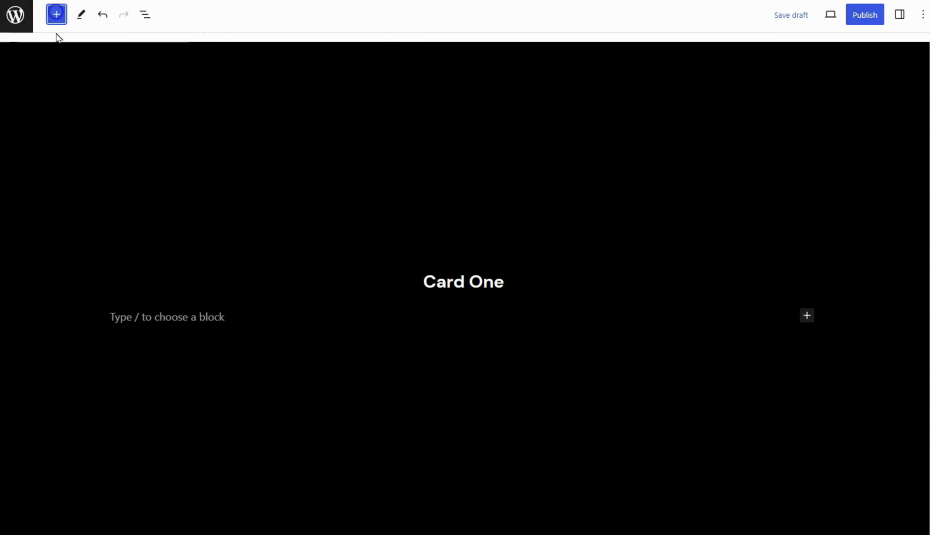
text(Lorem ipsum dolor sit amet, consectetur adipiscing elit, sed do eiusmod tempor incididunt ut labore et dolore magna aliqua.)
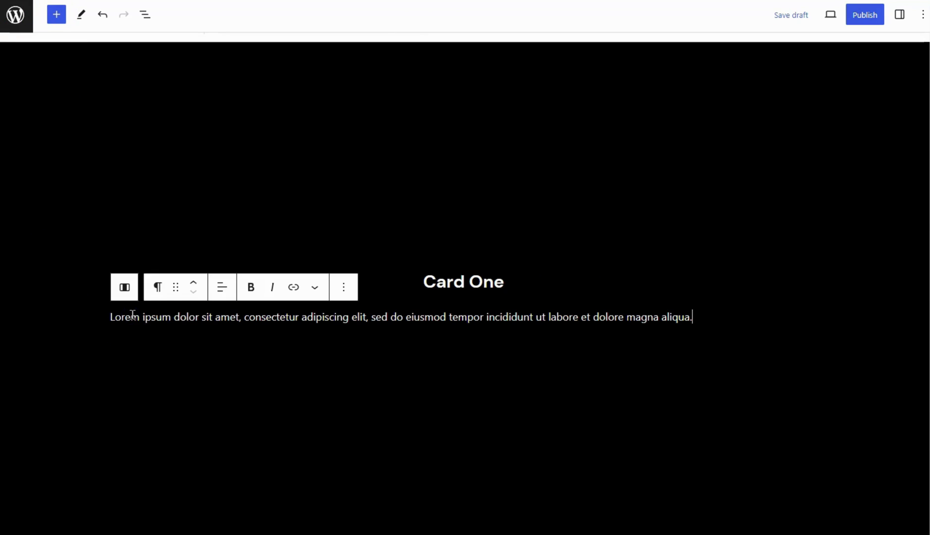
Centre the Lorem ipsum paragraph text and show its block settings
click(171, 314)
click(221, 287)
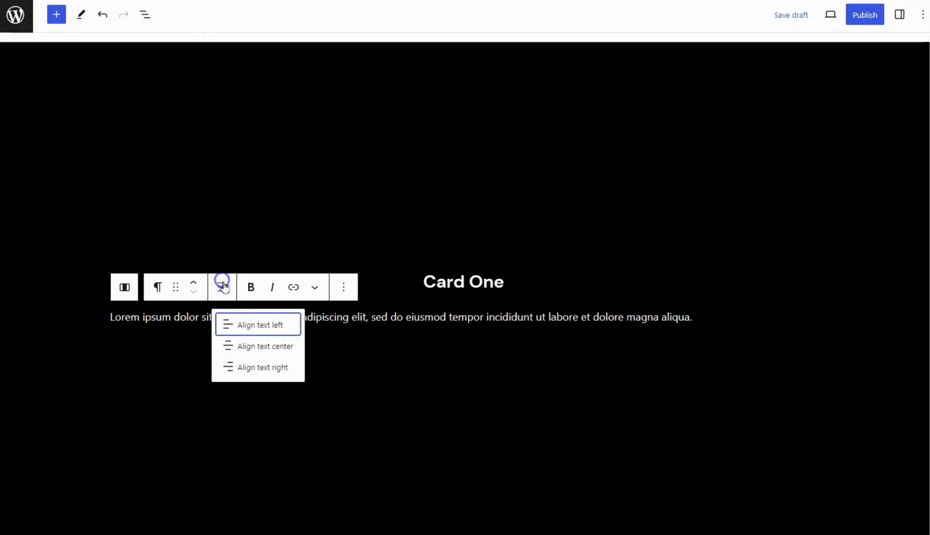
click(240, 351)
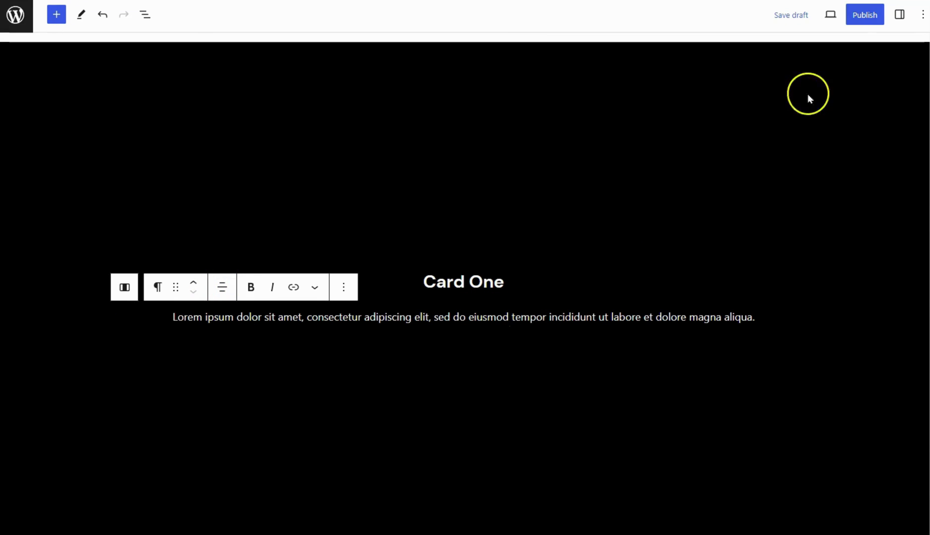
click(899, 15)
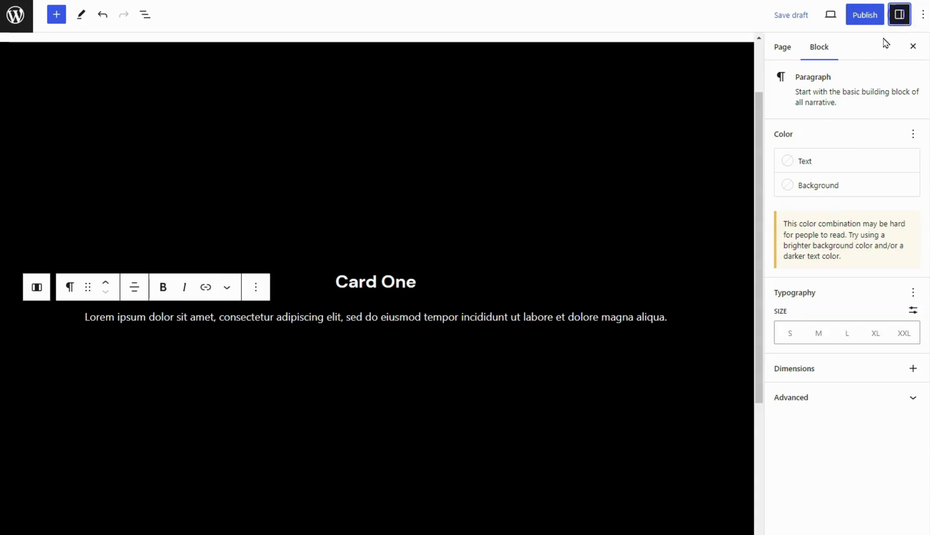
Colour the paragraph text light grey #BEBFC0 and set its size to Small
click(824, 161)
click(629, 180)
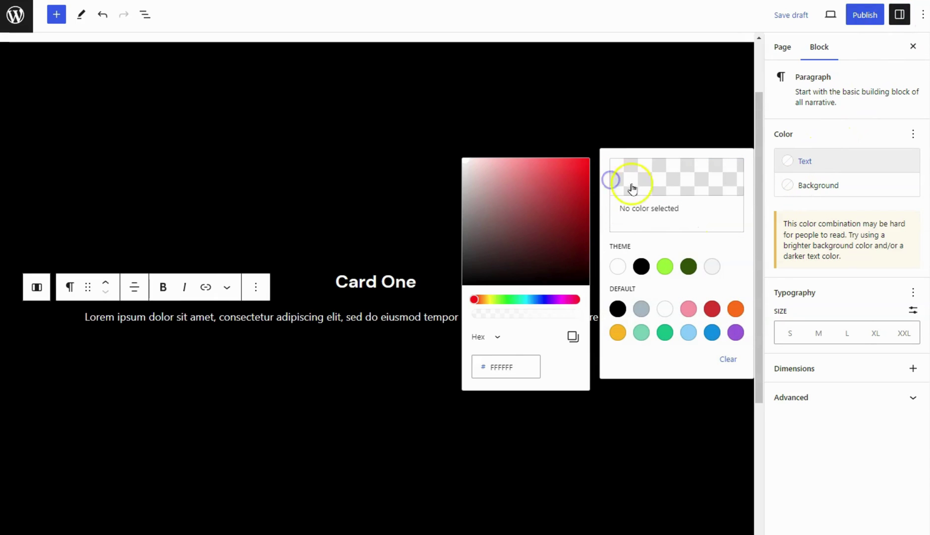
double_click(509, 366)
text(BEBFC0)
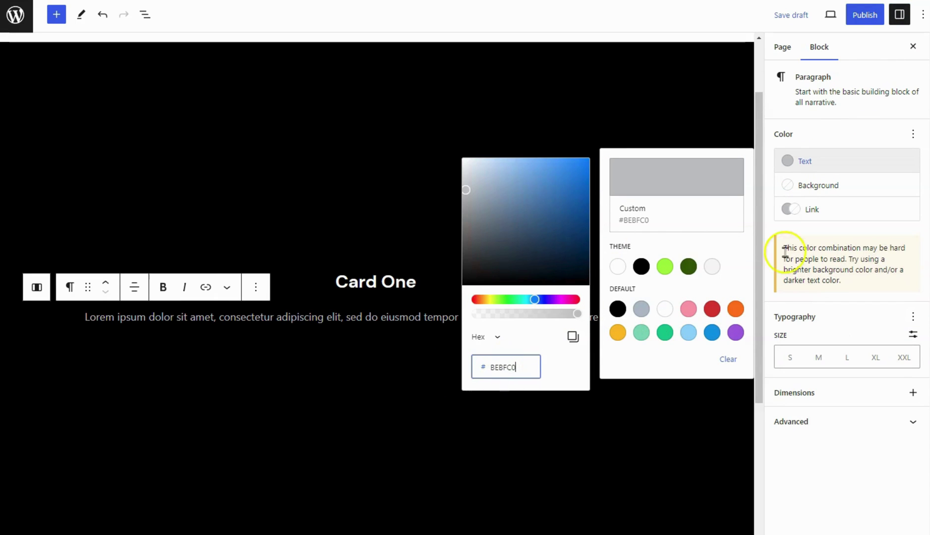
click(835, 167)
click(791, 357)
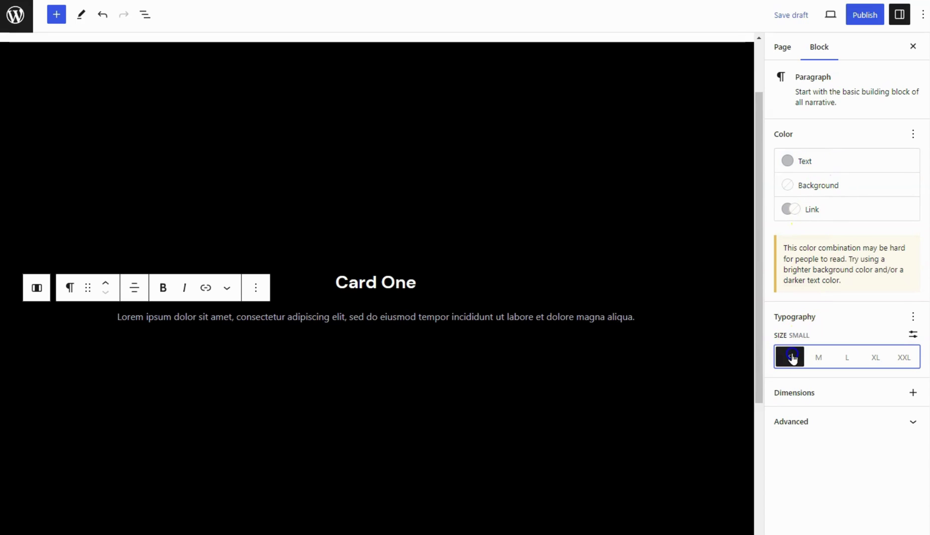
click(897, 15)
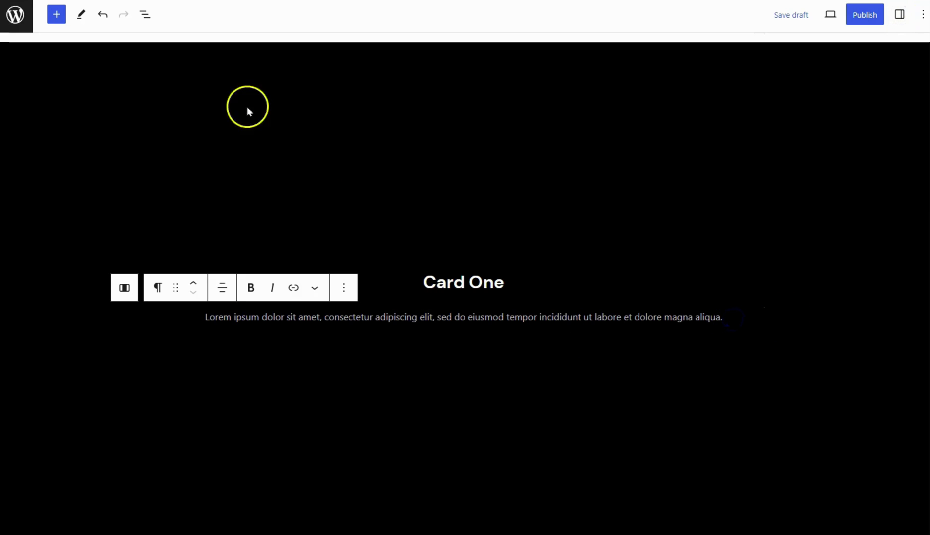
Insert a Buttons block below the paragraph by searching 'buttons' in the block library
click(57, 15)
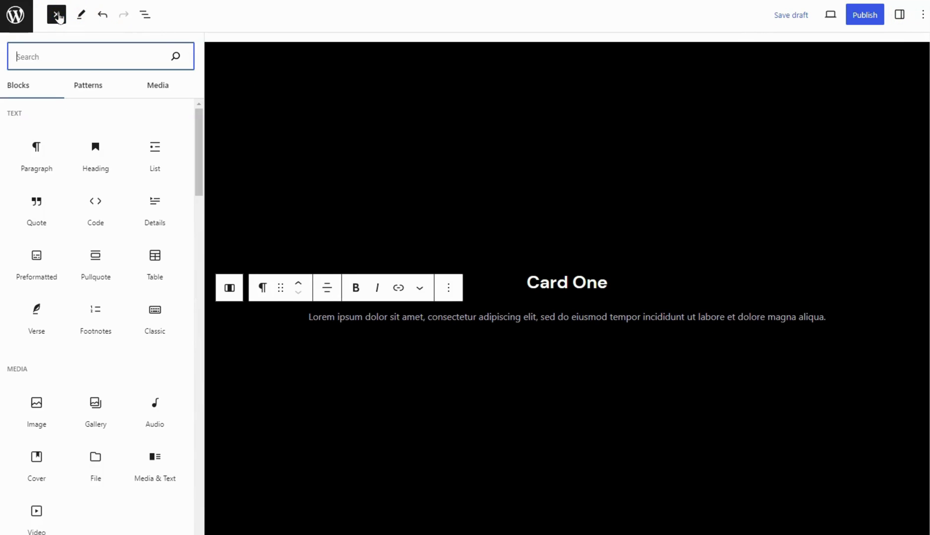
text(buttons)
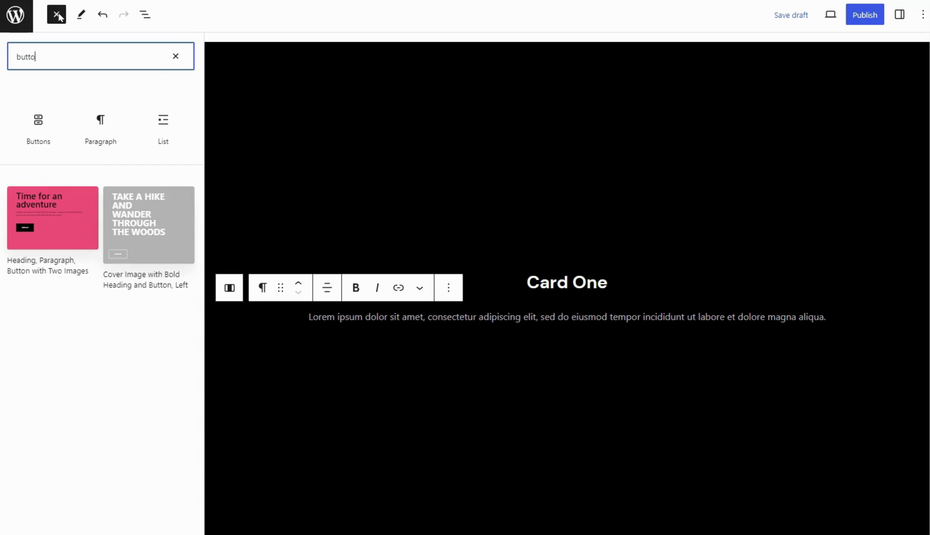
click(48, 123)
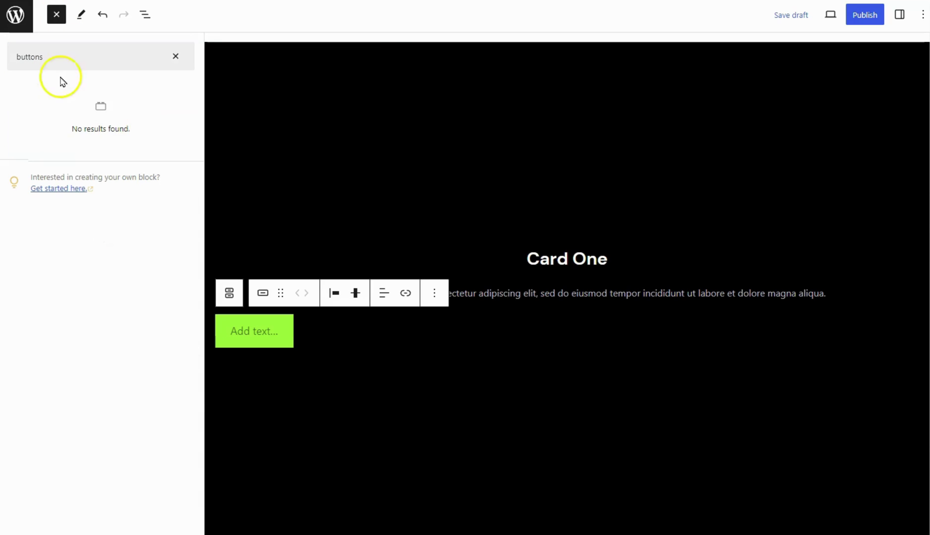
click(56, 15)
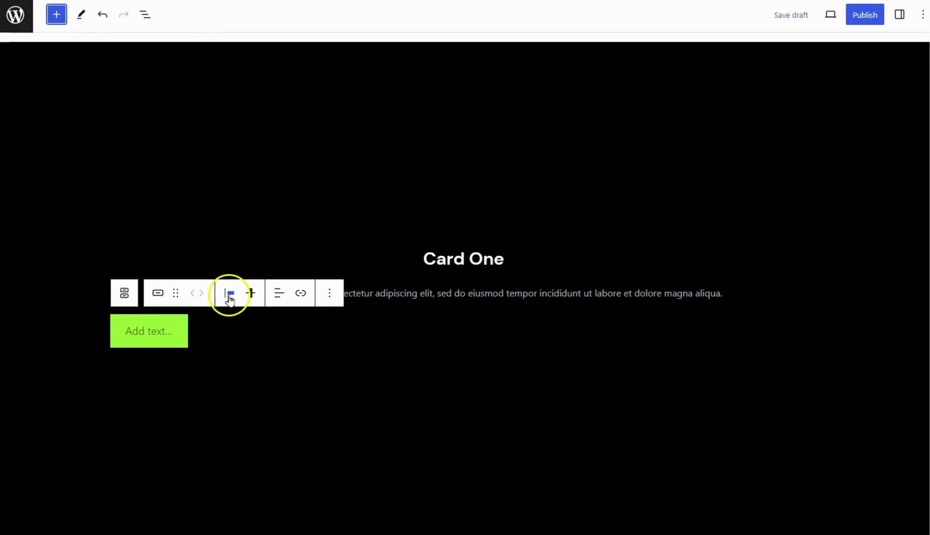
Centre the Read More button in the card and show its block settings
click(228, 296)
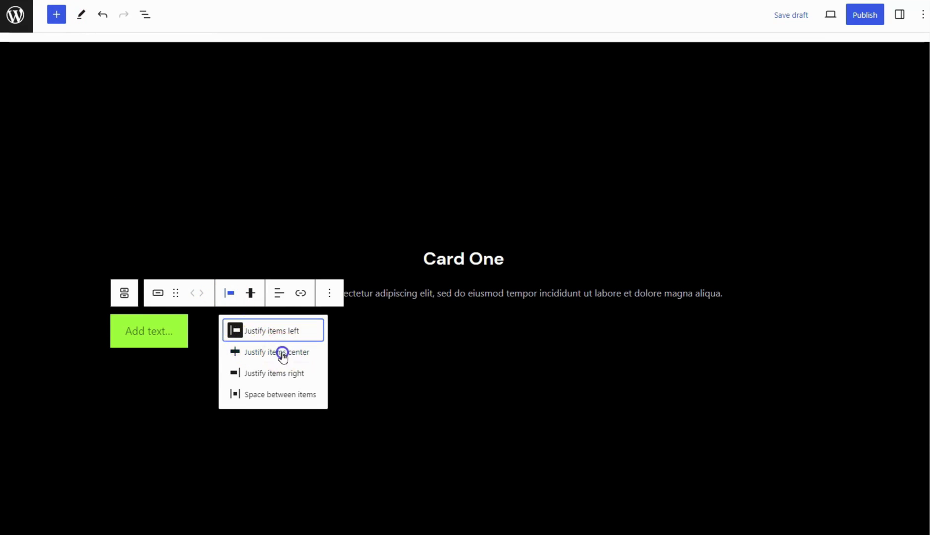
click(282, 353)
click(464, 336)
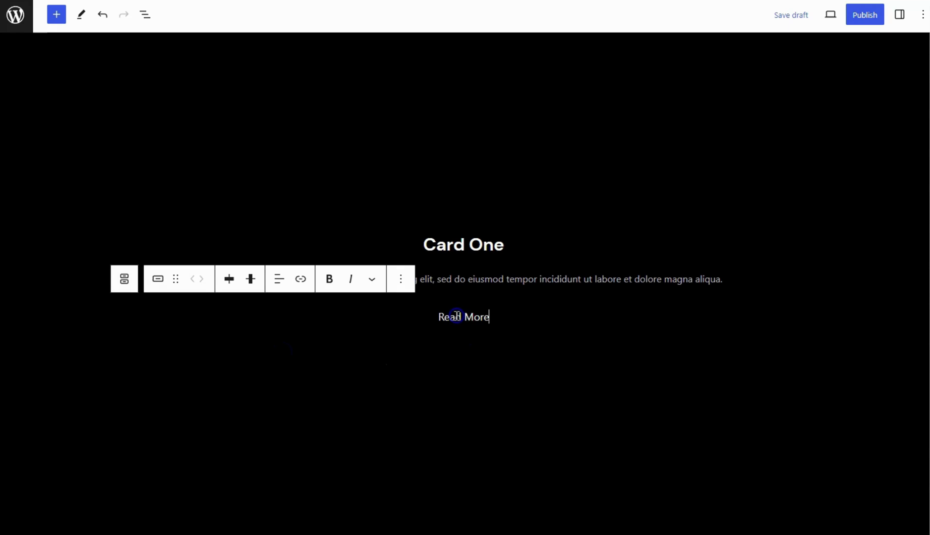
click(899, 14)
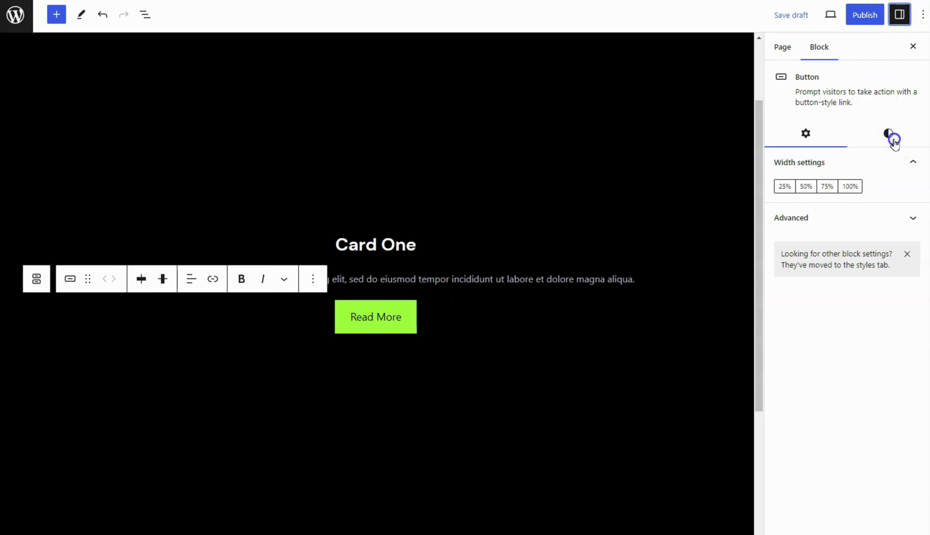
Give the Read More button Outline style, 8 px vertical padding and a 999 px corner radius
click(891, 139)
click(884, 191)
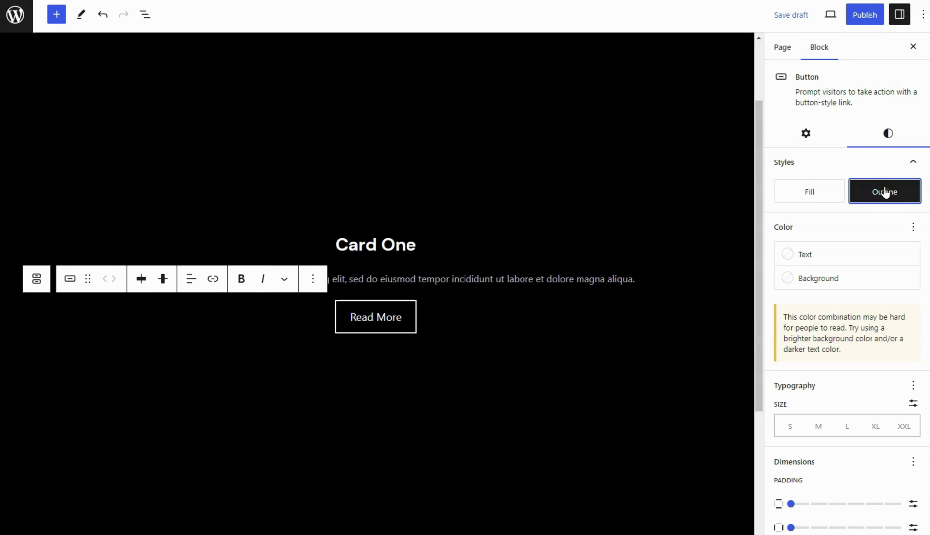
scroll(845, 237, down, 2)
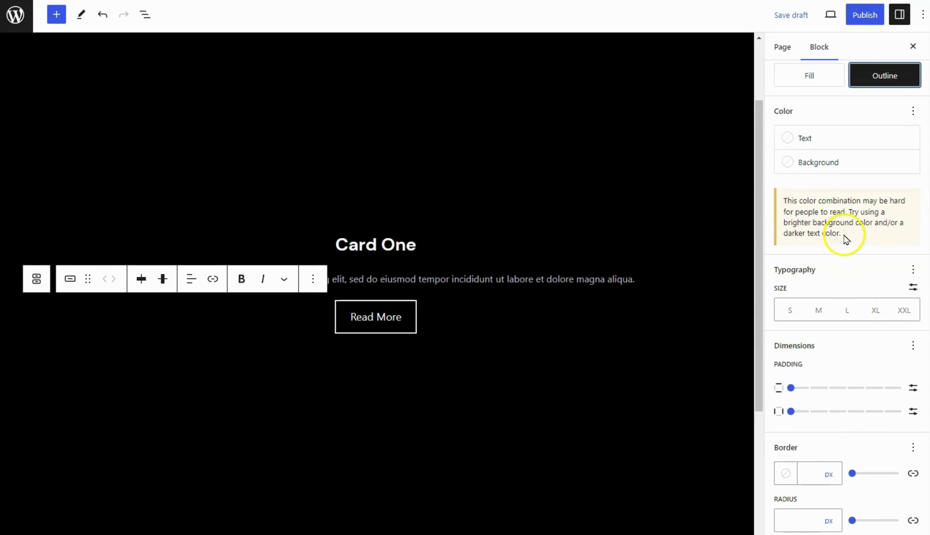
click(818, 492)
click(914, 392)
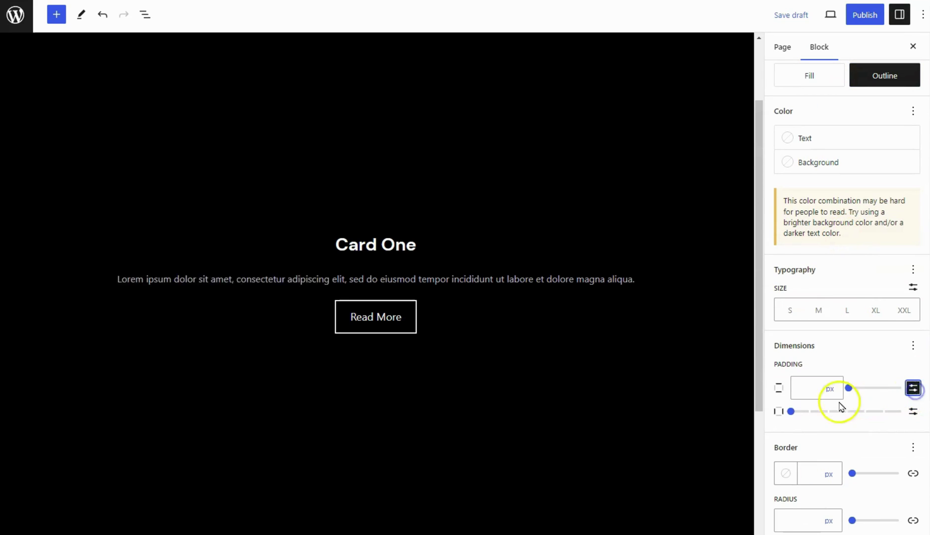
click(792, 388)
text(8)
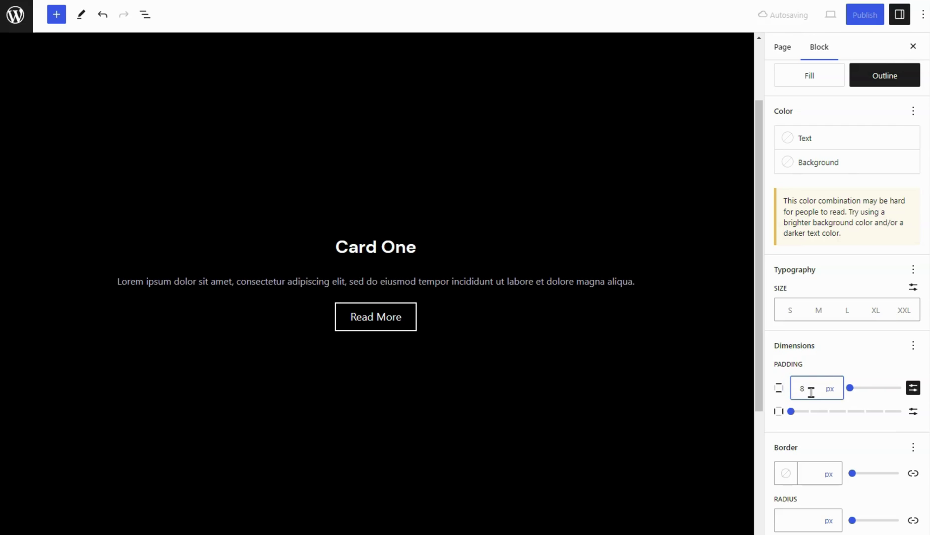
click(794, 520)
text(9)
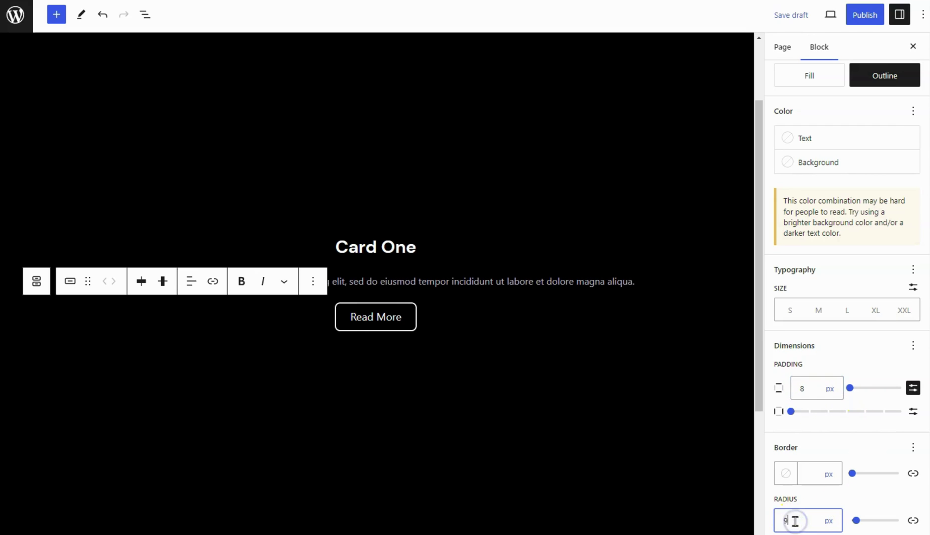
text(99)
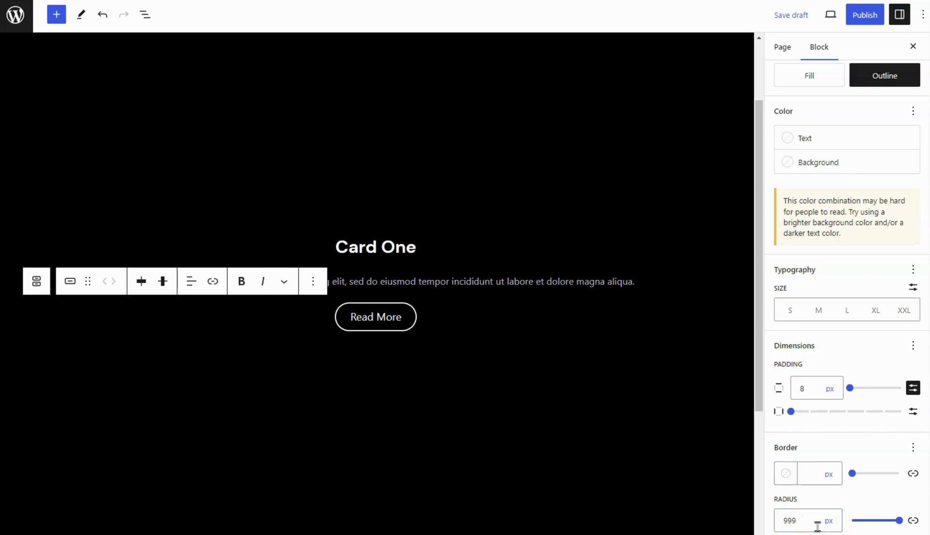
click(899, 14)
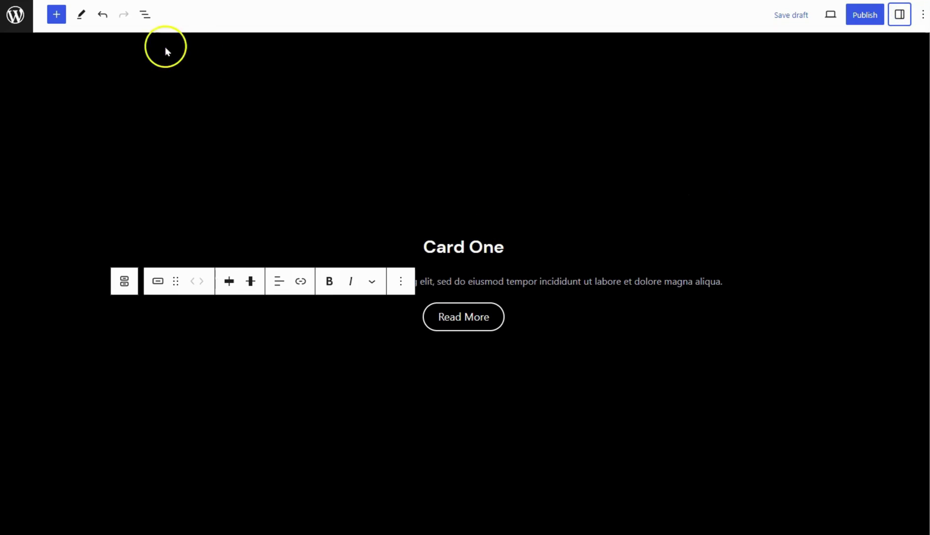
Select the Card One heading, paragraph and Buttons block in List View and group them
click(145, 14)
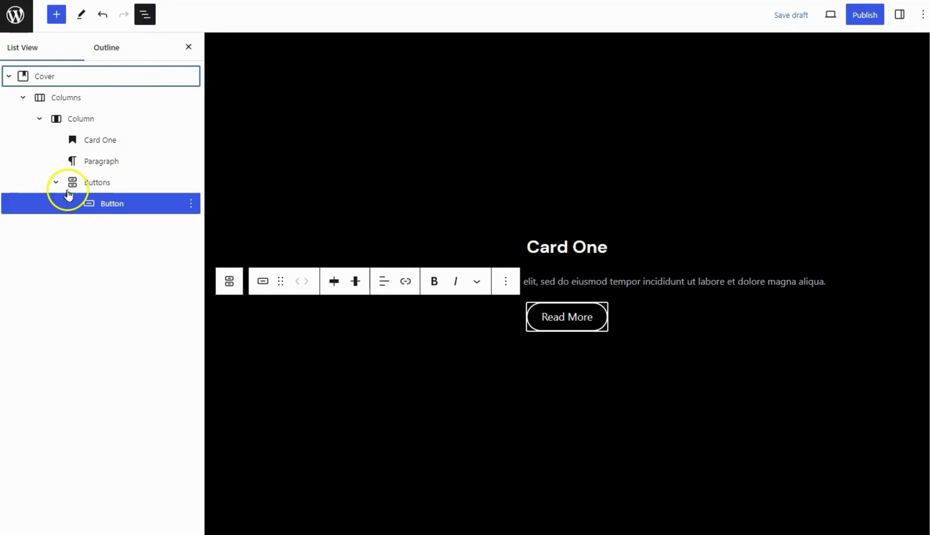
click(63, 183)
click(103, 186)
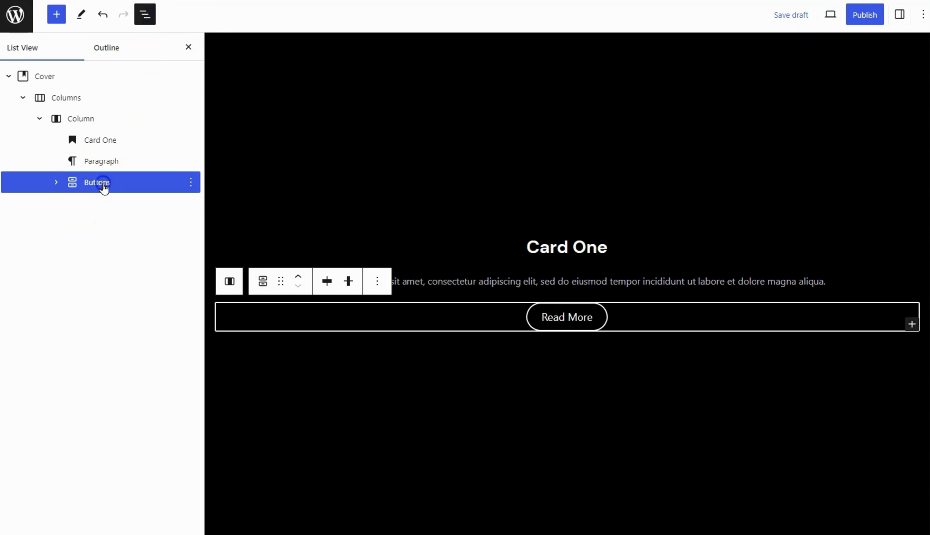
shift+click(105, 144)
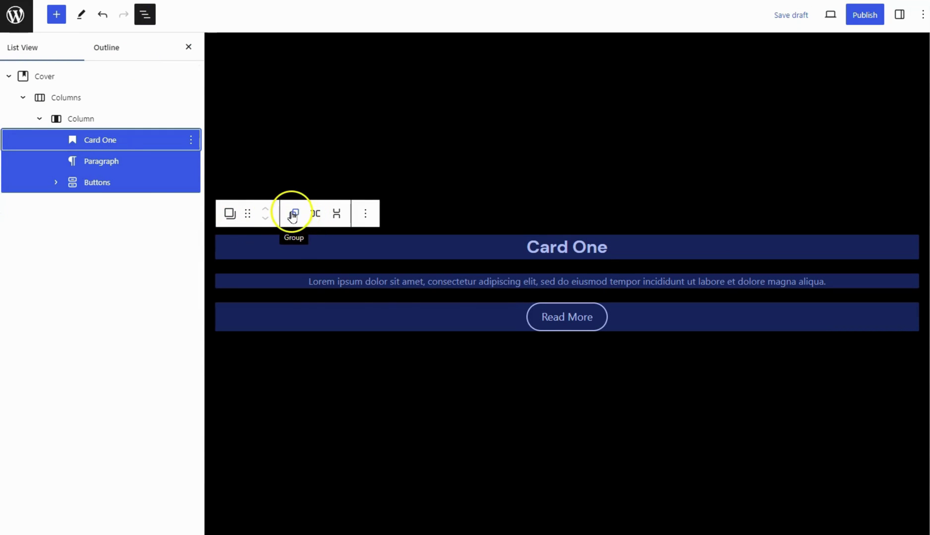
click(292, 215)
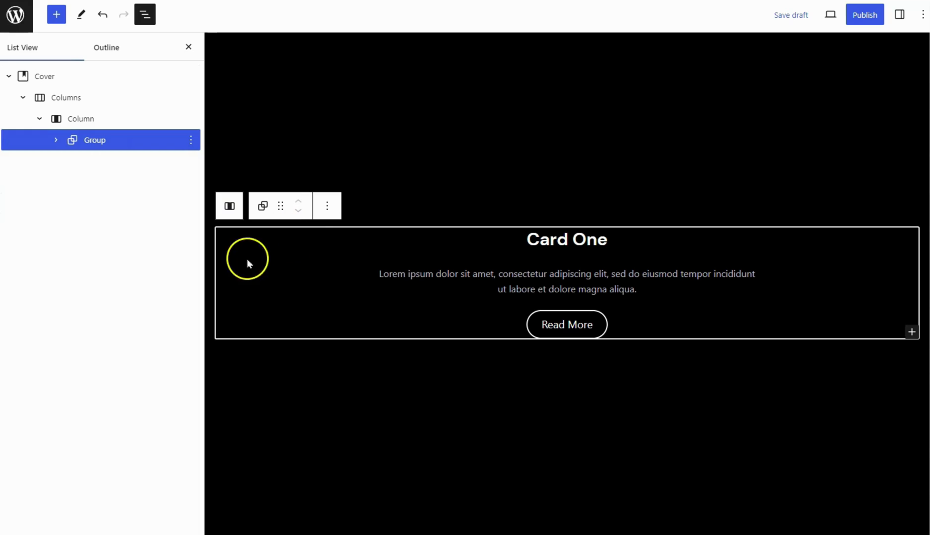
click(147, 15)
Give the Card One group a 4 px border in blue #3C67E3
click(900, 16)
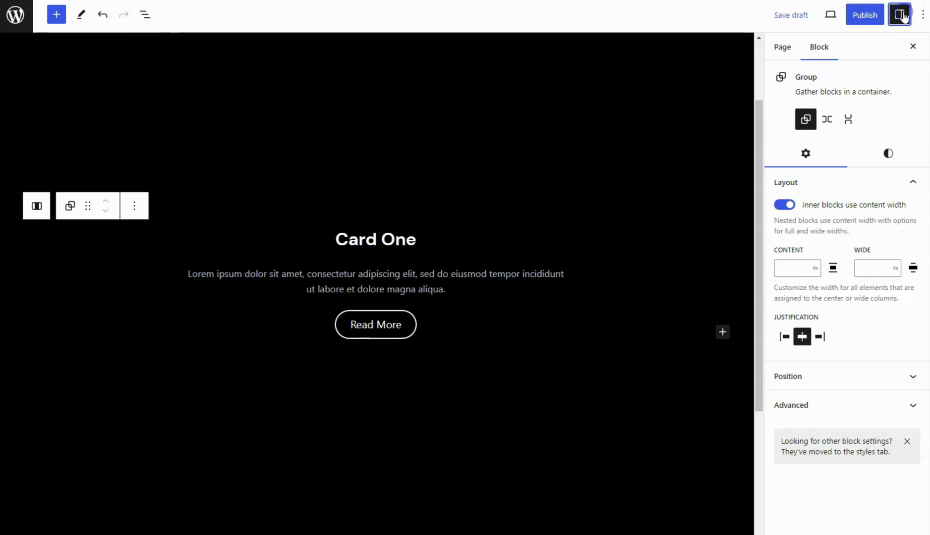
click(888, 155)
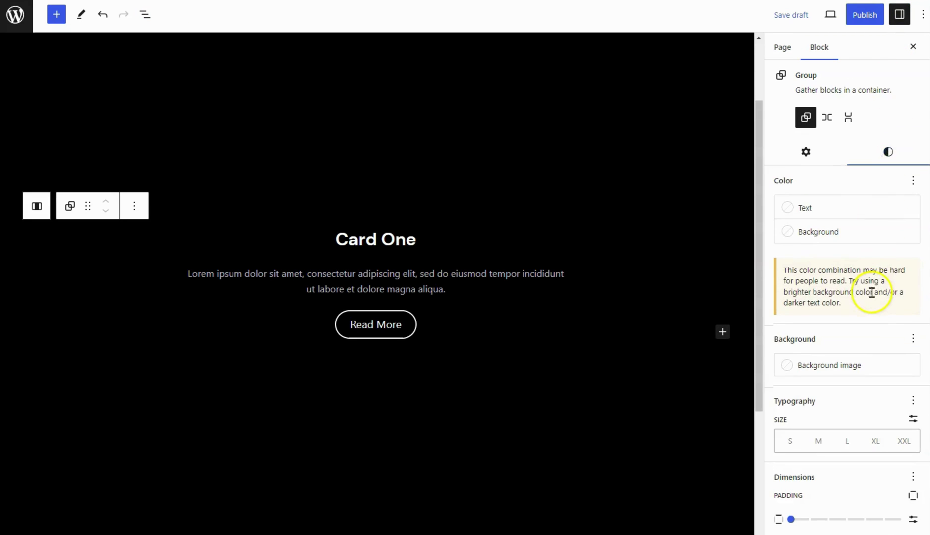
scroll(871, 293, down, 5)
click(818, 472)
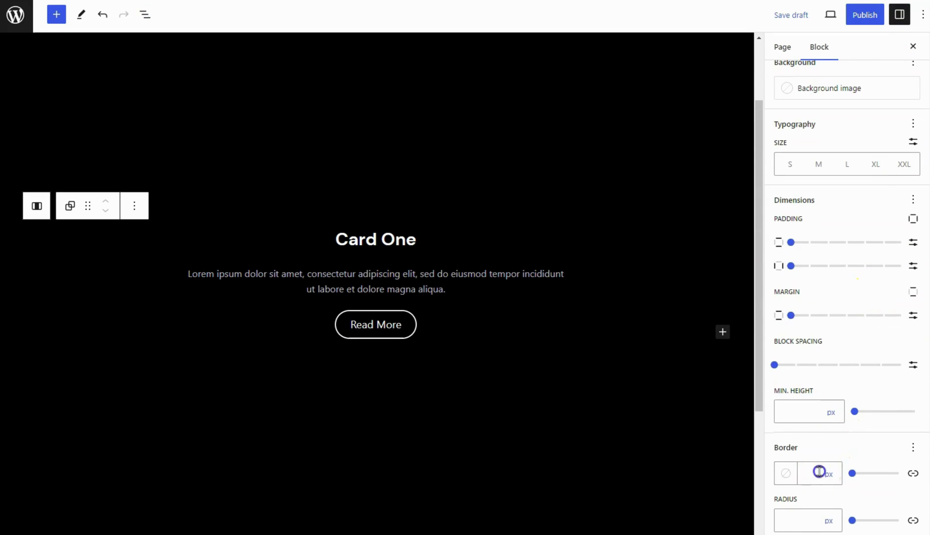
text(4)
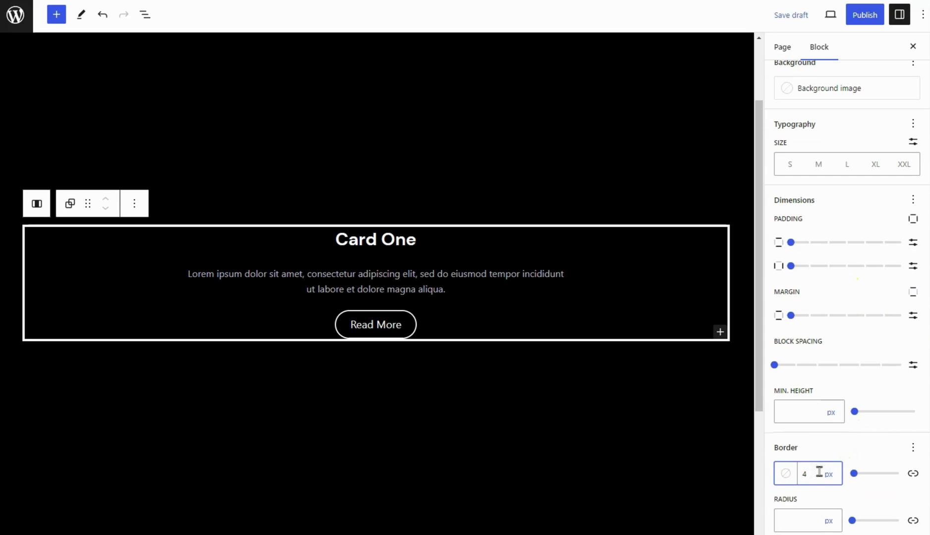
click(786, 474)
click(666, 264)
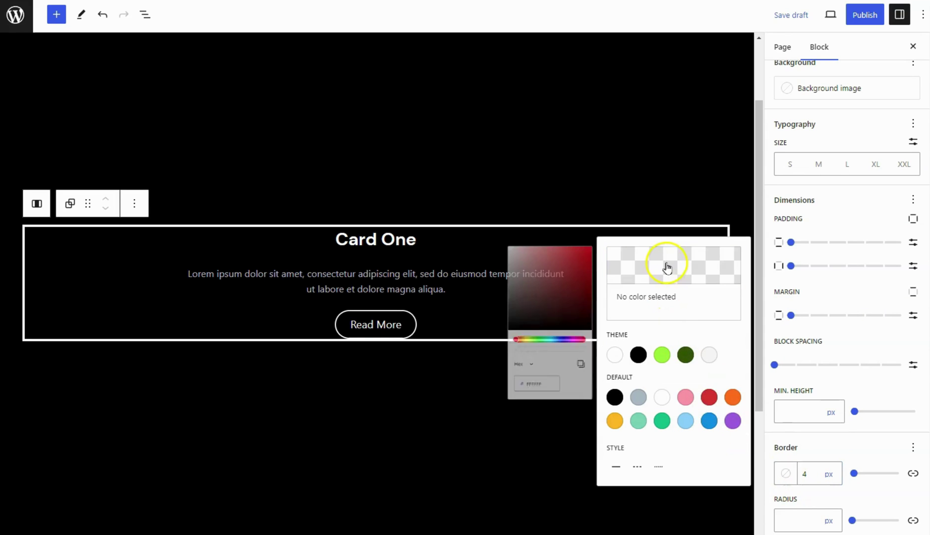
double_click(494, 452)
text(3C67E3)
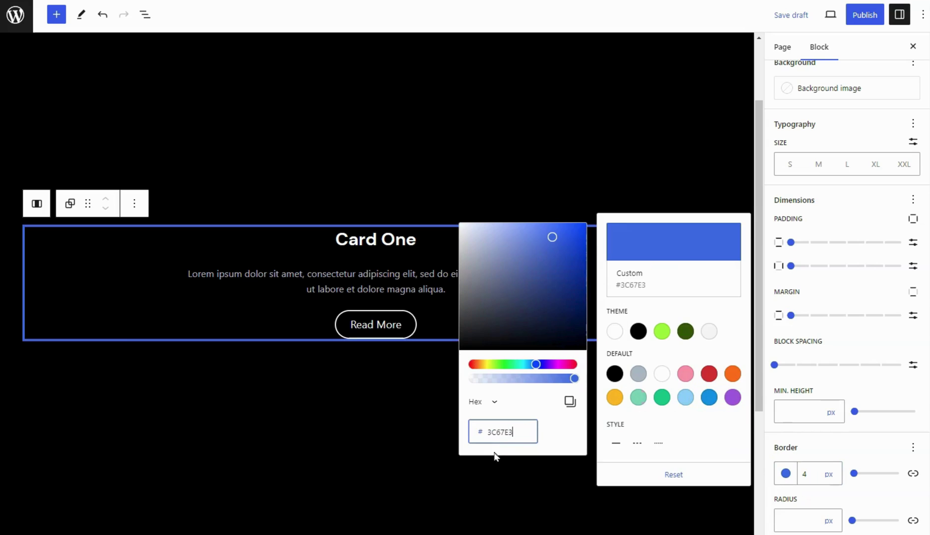
click(891, 452)
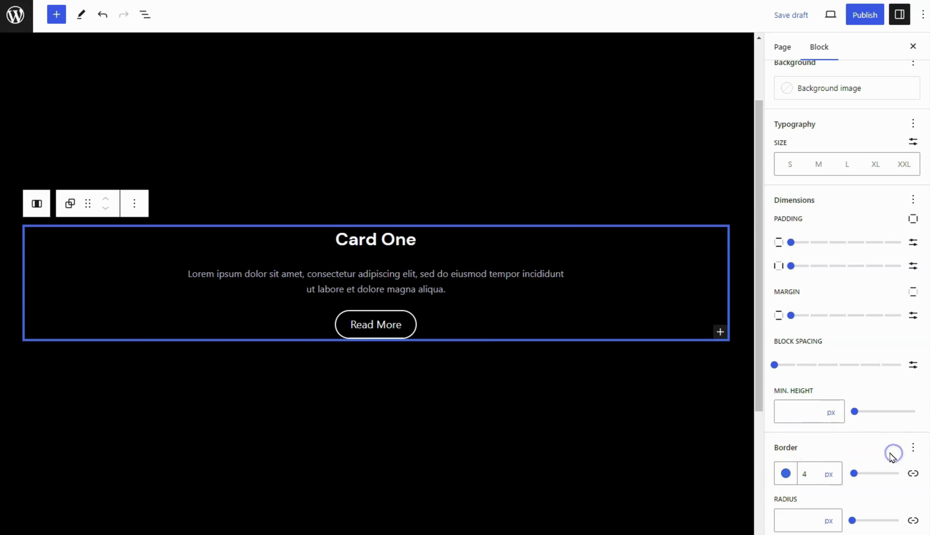
Add vertical and side padding to the card and give it a black background
click(862, 243)
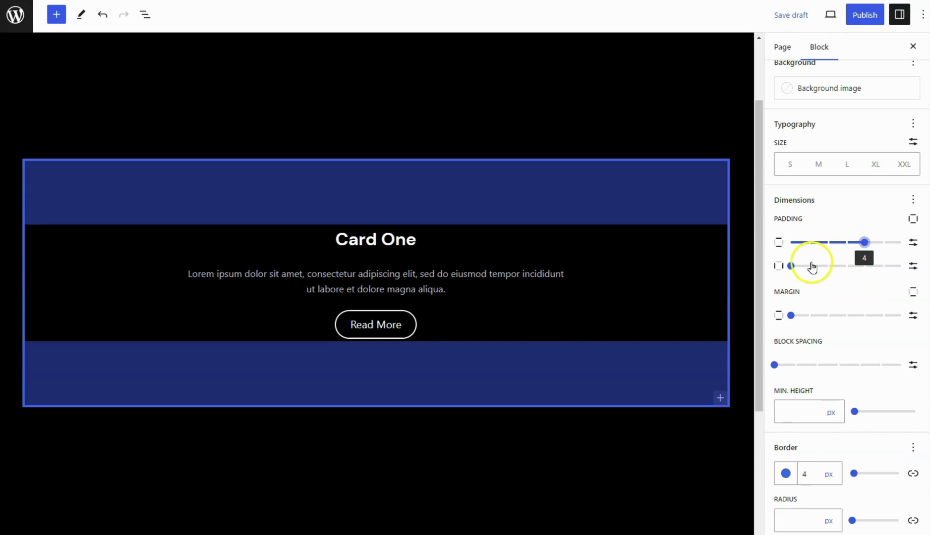
click(806, 266)
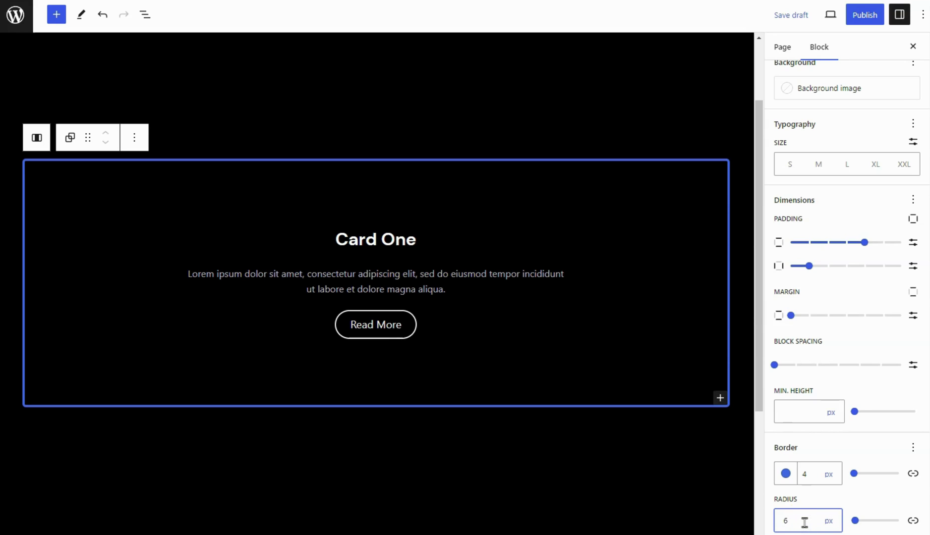
scroll(868, 220, up, 5)
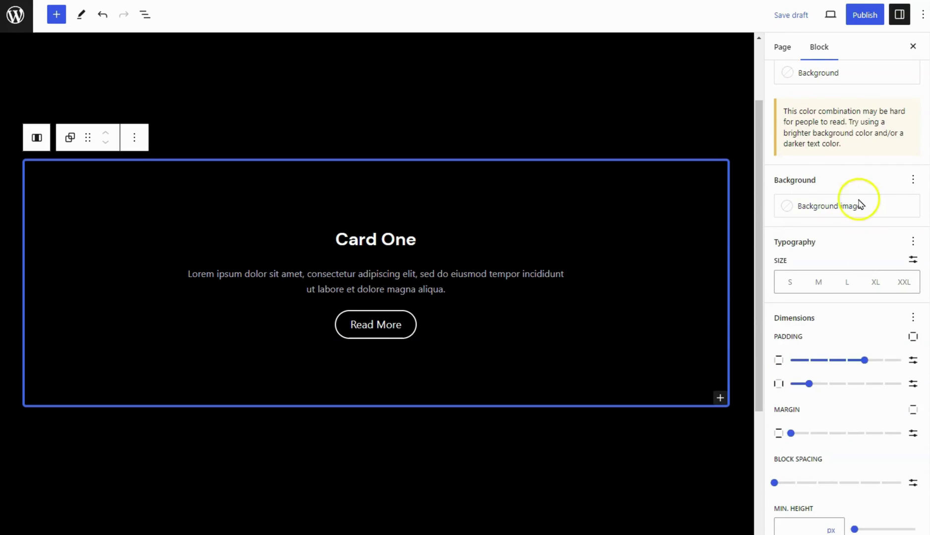
click(832, 194)
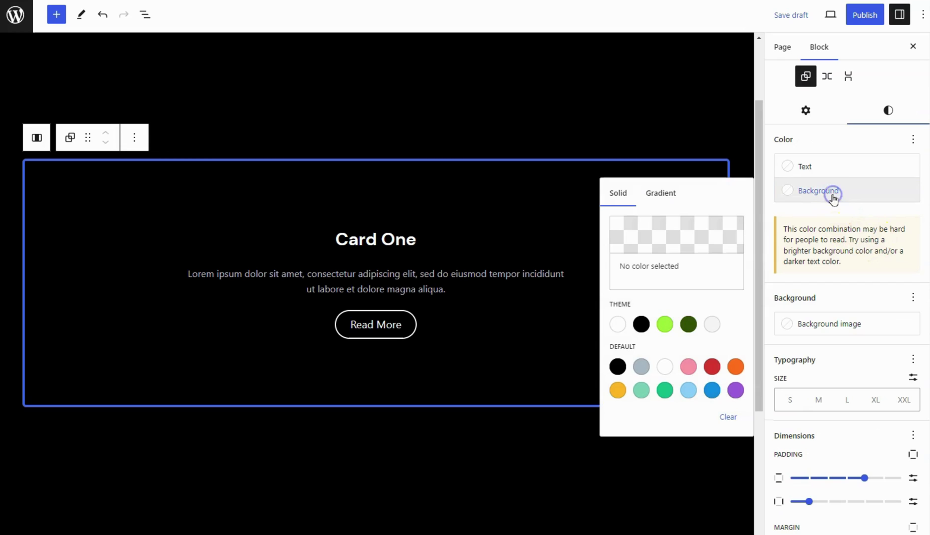
click(642, 324)
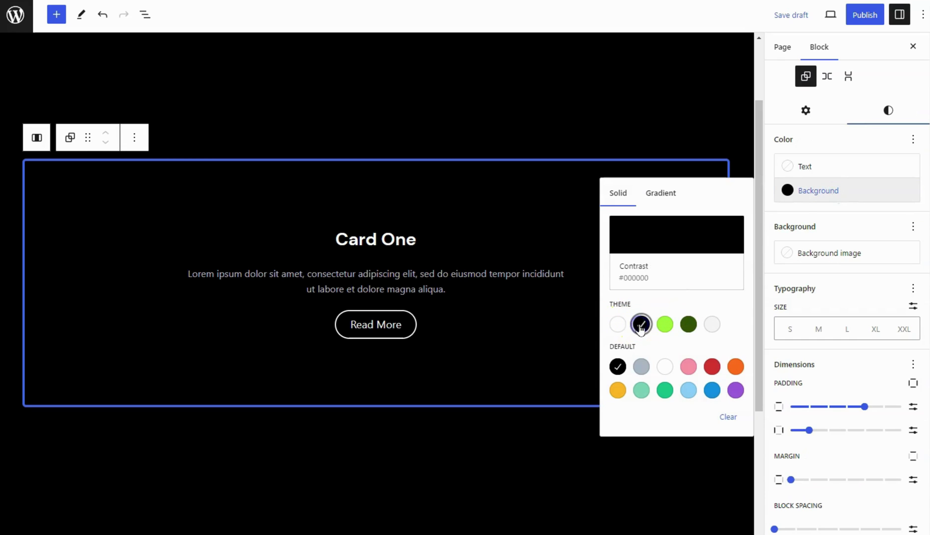
click(844, 193)
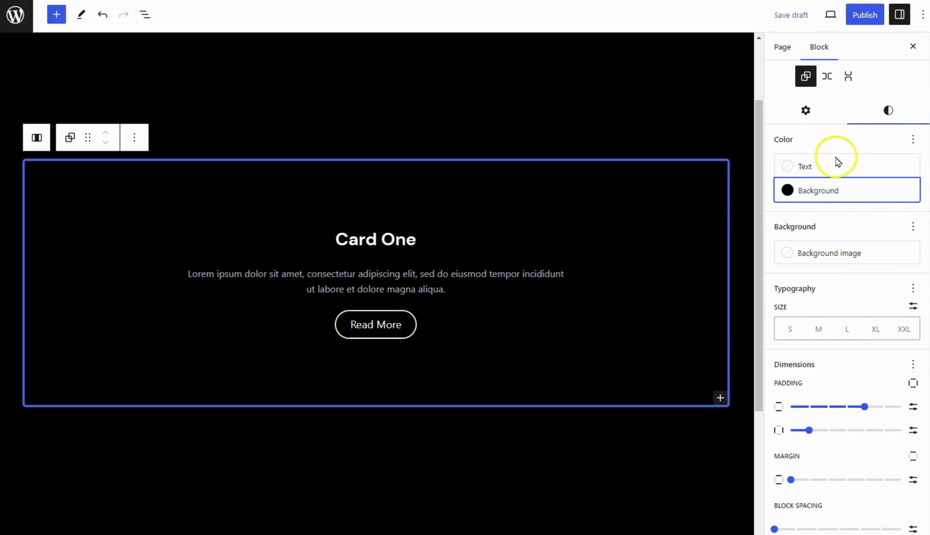
click(809, 112)
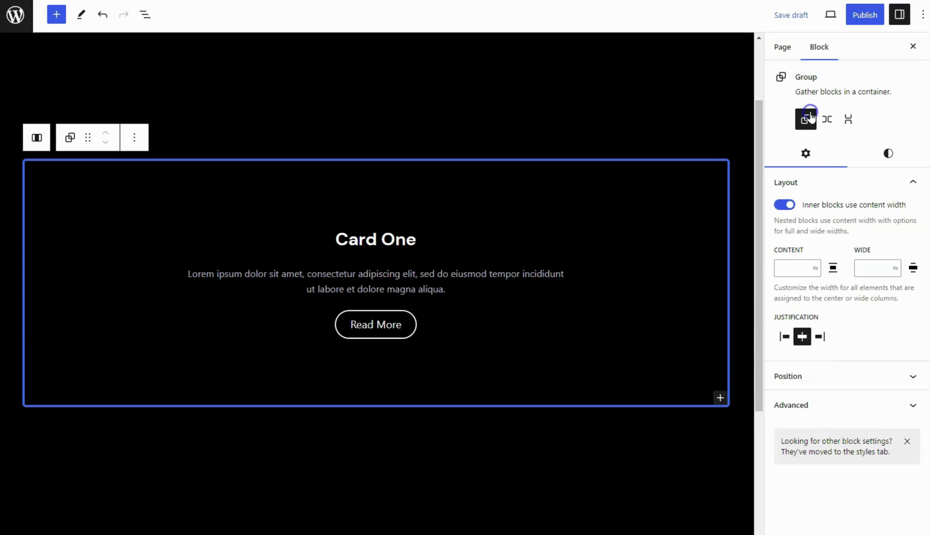
Give the Card One group the additional CSS class card-effect, then close the settings sidebar
click(824, 408)
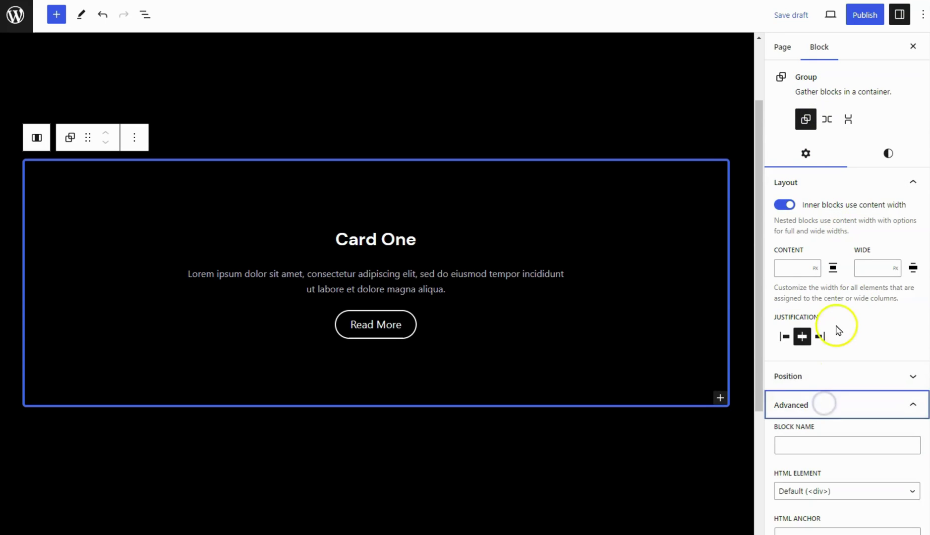
scroll(836, 326, down, 4)
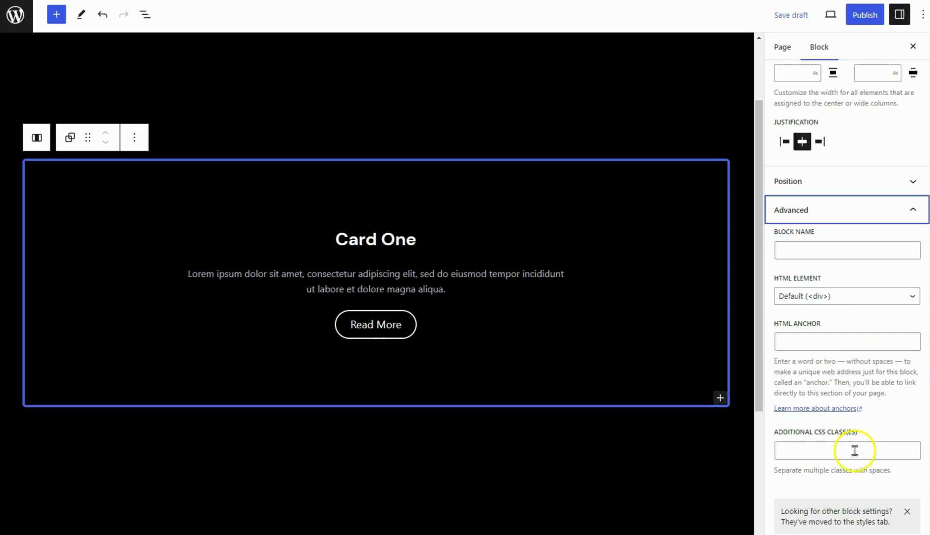
click(822, 448)
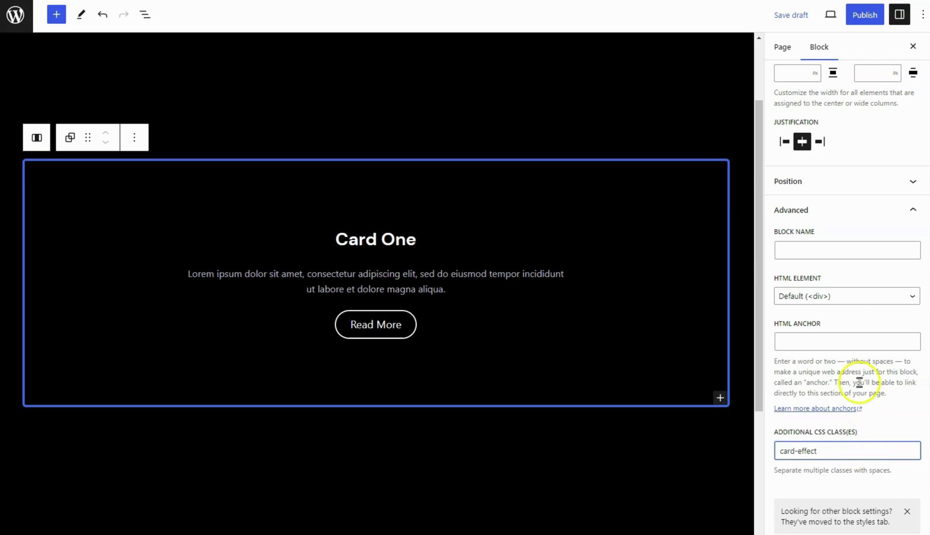
click(899, 14)
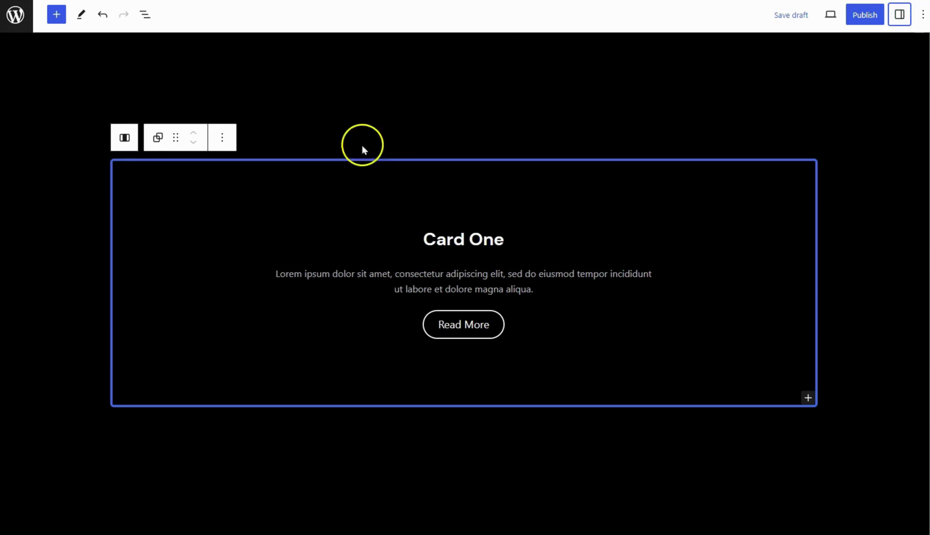
Duplicate the card column from List View into Card One, Card Two and Card Three, then save the draft
click(149, 14)
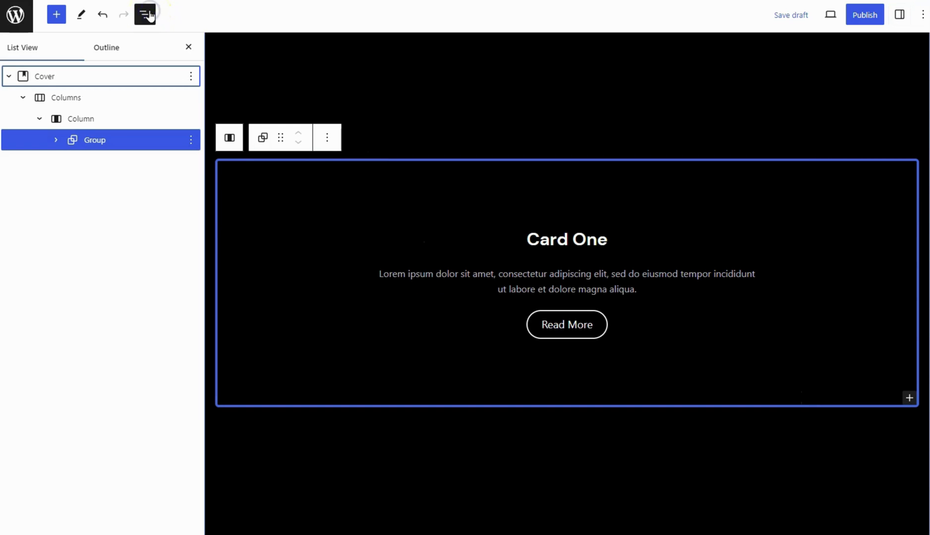
click(87, 120)
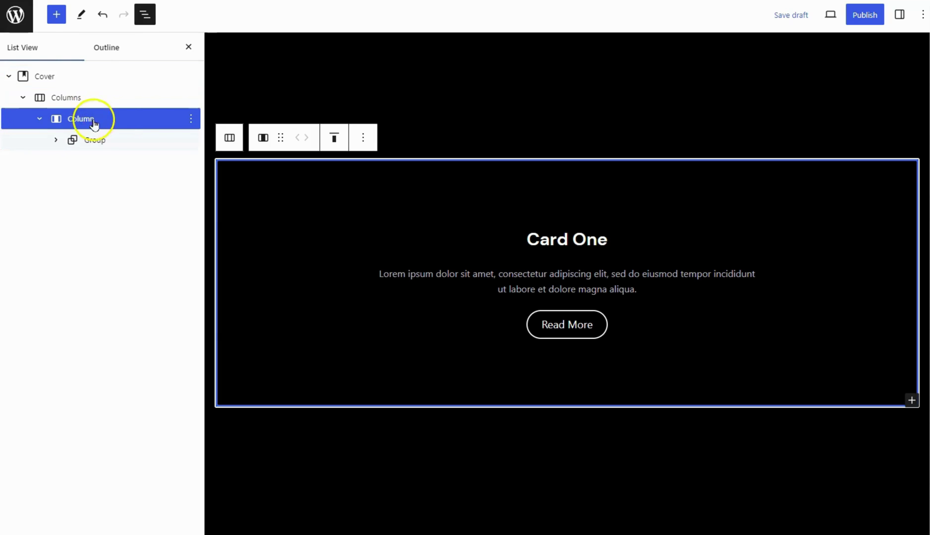
click(190, 118)
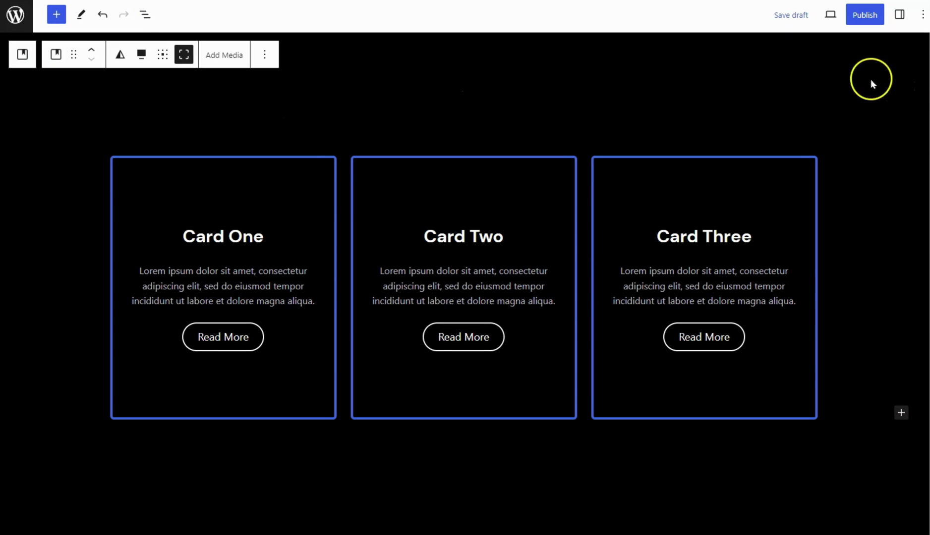
click(788, 15)
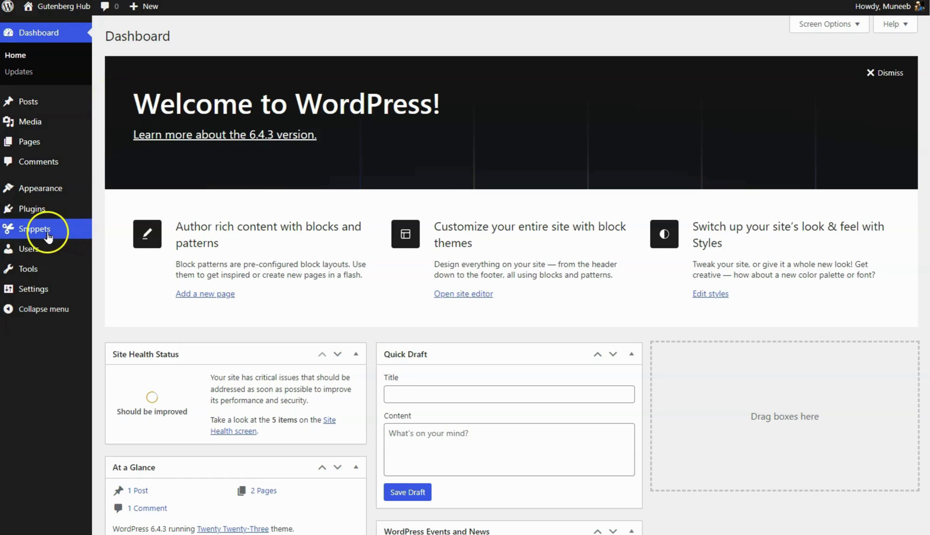
Paste the card-effect hover glow CSS between the style tags of the css snippet
click(41, 232)
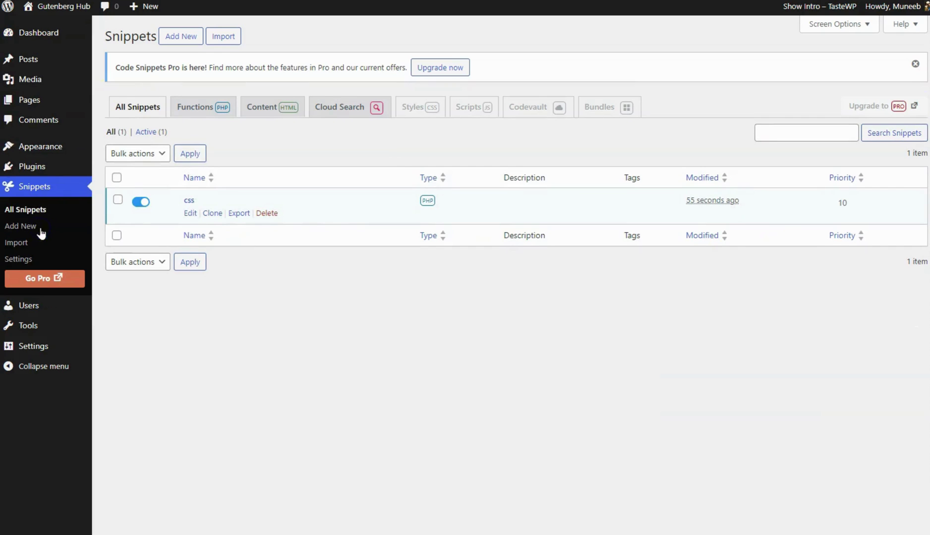
click(189, 214)
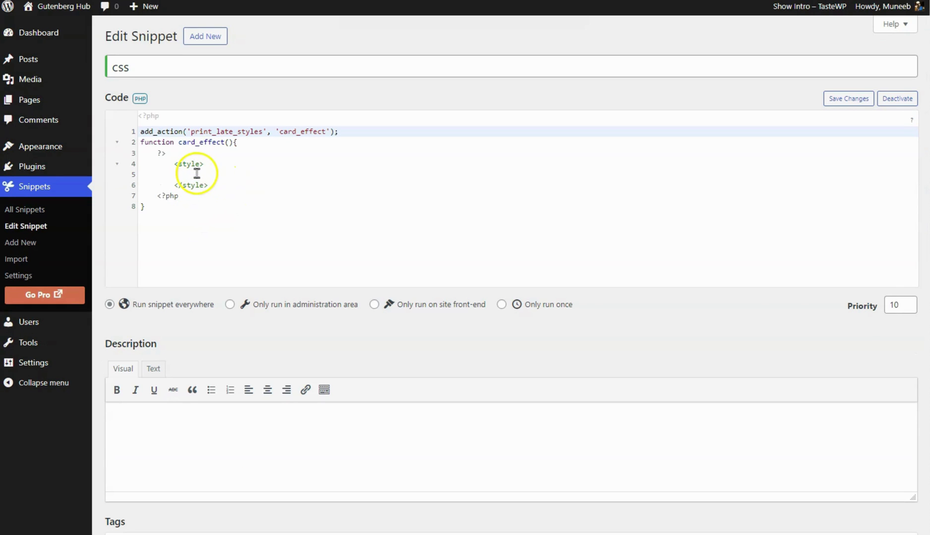
click(196, 173)
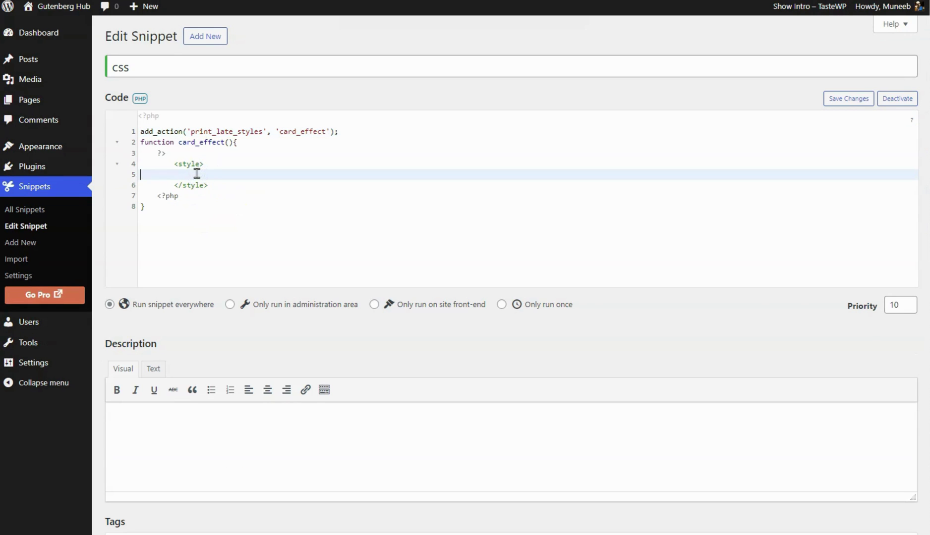
key(ctrl+v)
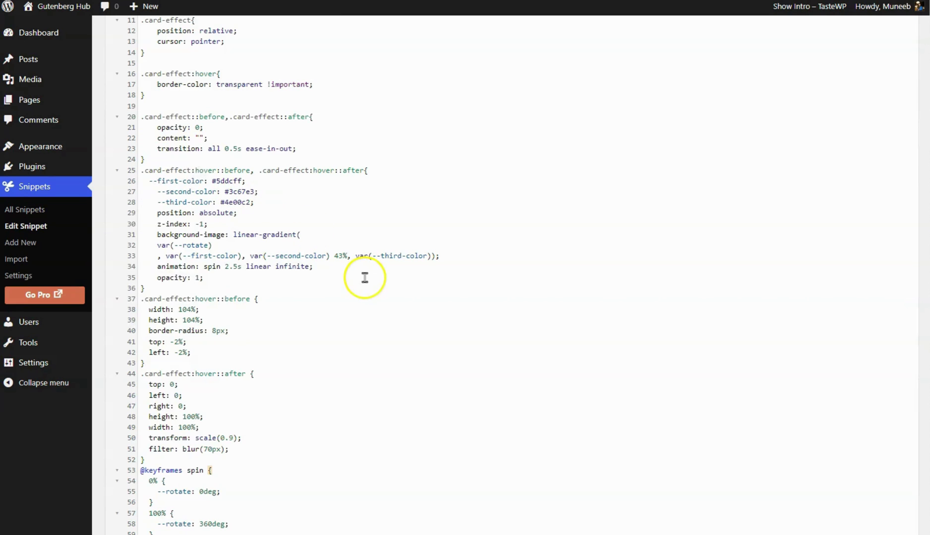
scroll(365, 277, up, 5)
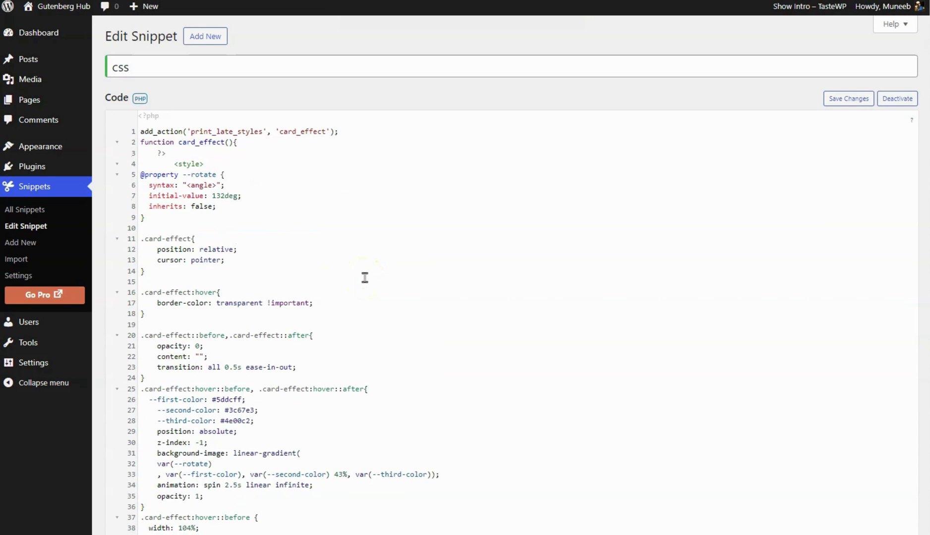
click(139, 175)
key(ctrl+shift+End)
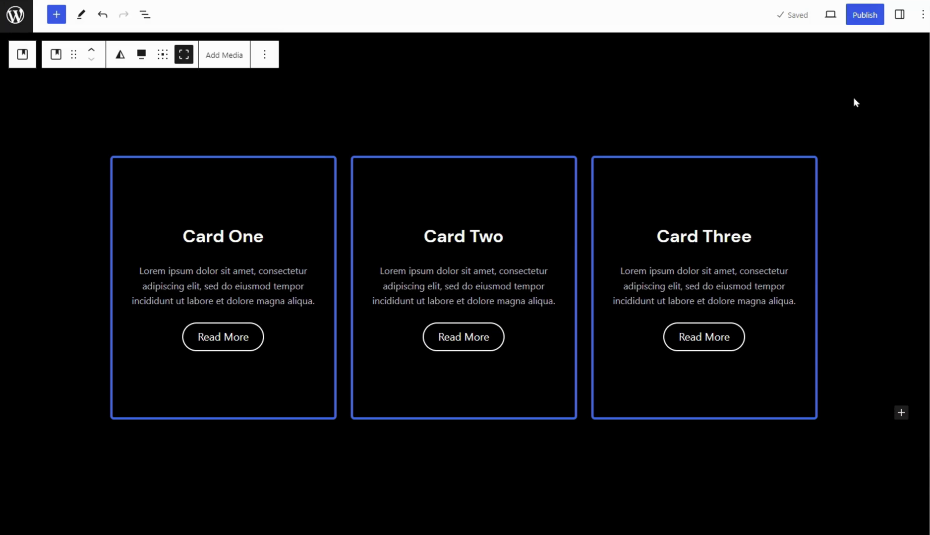
Publish the three-card page
click(872, 10)
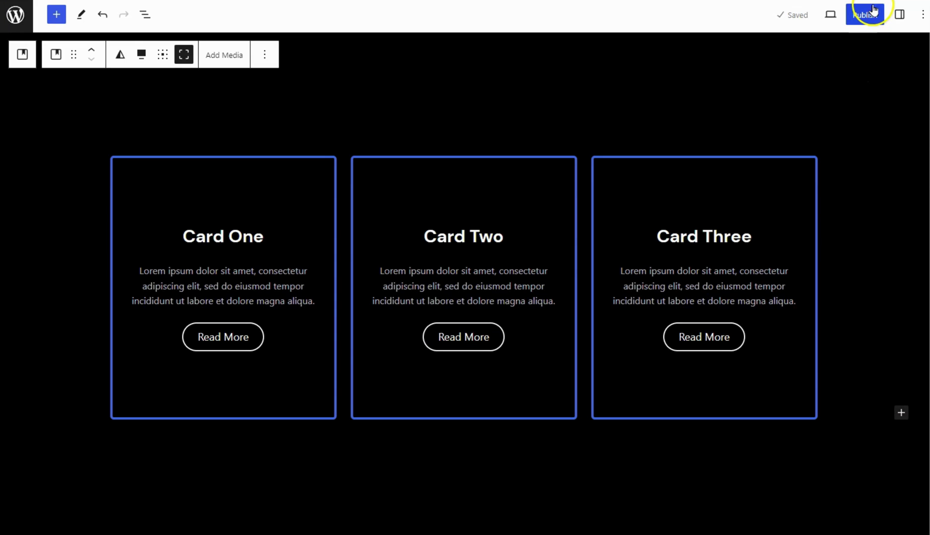